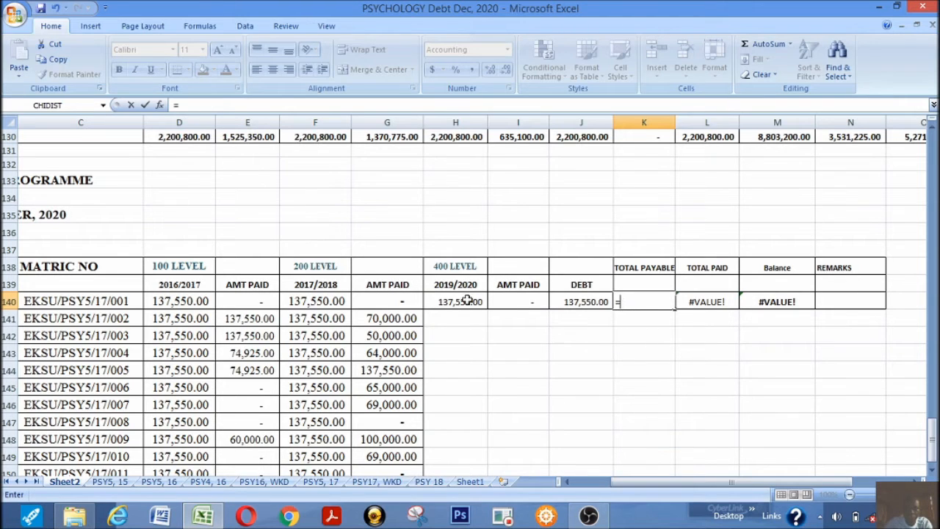
Complete the total payable formula in K140 as =D140+F140 and widen column K slightly
{"action": "left_click", "coordinate": [172, 301]}
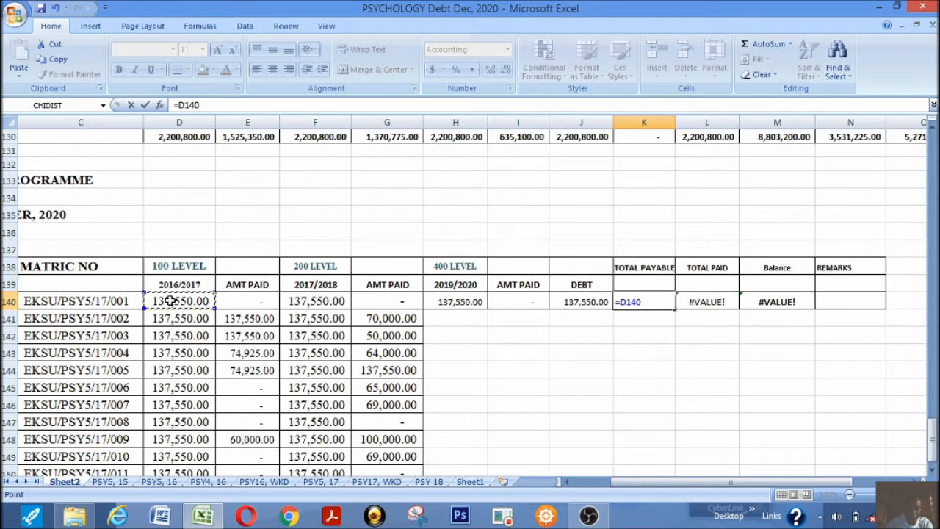
{"action": "type", "text": "+"}
{"action": "left_click", "coordinate": [309, 301]}
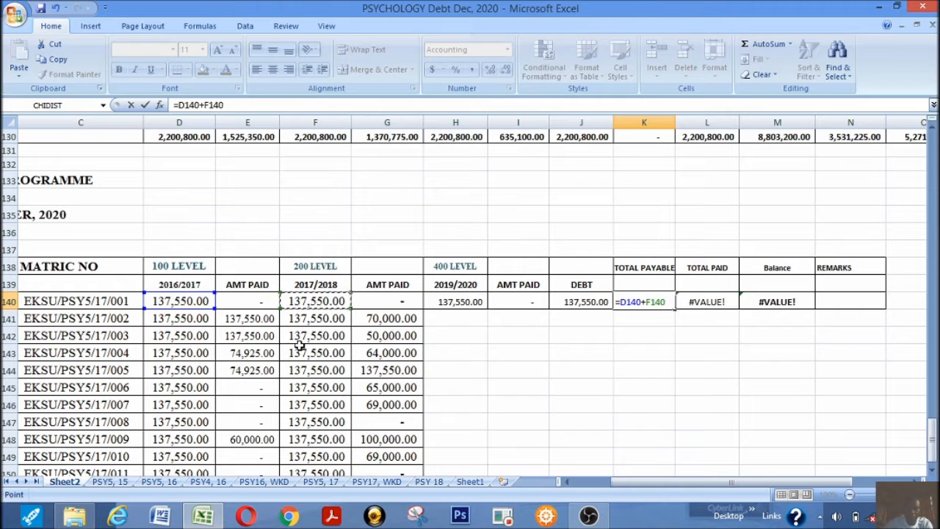
{"action": "key", "text": "Return"}
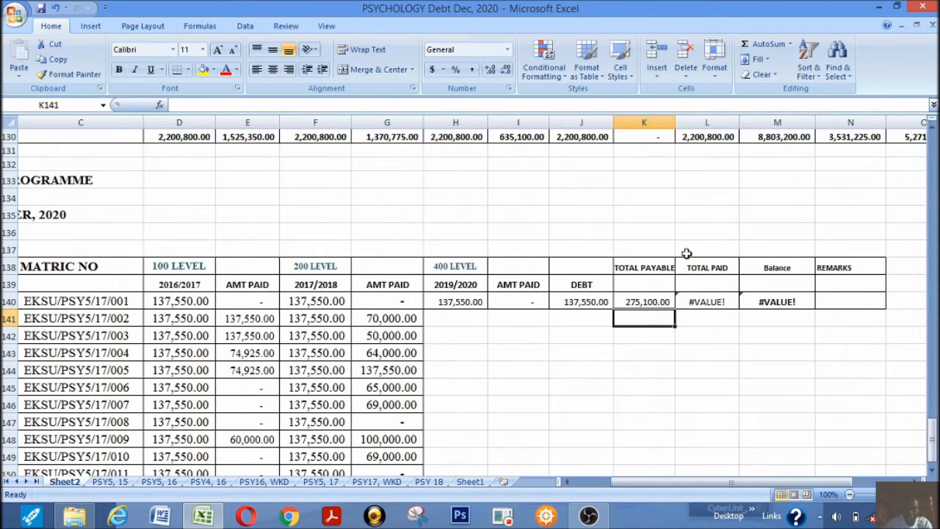
{"action": "left_click_drag", "start_coordinate": [678, 125], "coordinate": [682, 123]}
Replace the total paid formula in L140 with =E140+G140, adding the 100 and 200 level amounts paid
{"action": "left_click", "coordinate": [705, 304]}
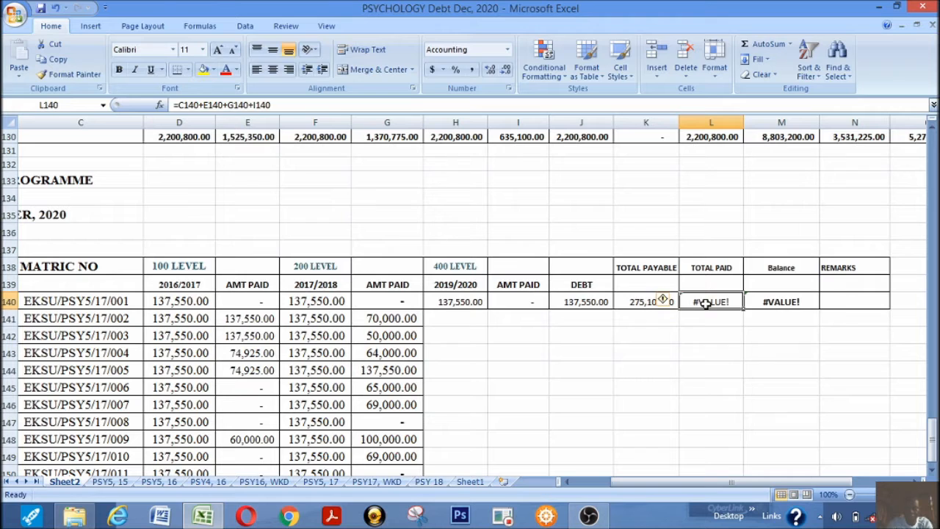
{"action": "type", "text": "="}
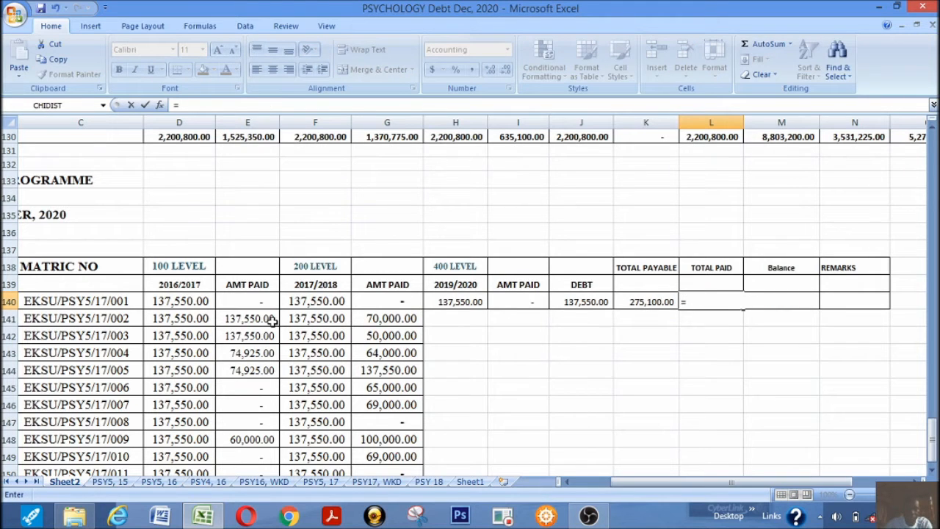
{"action": "left_click", "coordinate": [241, 299]}
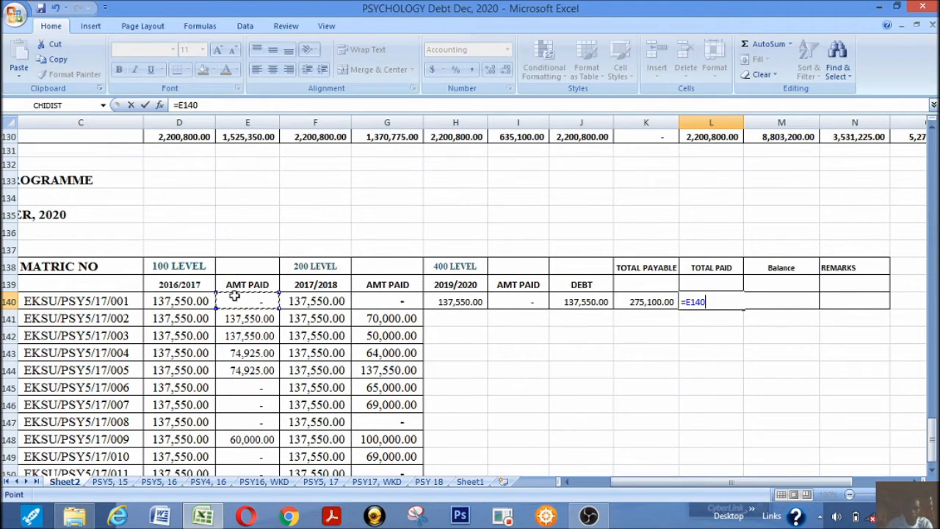
{"action": "type", "text": "+"}
{"action": "left_click", "coordinate": [386, 299]}
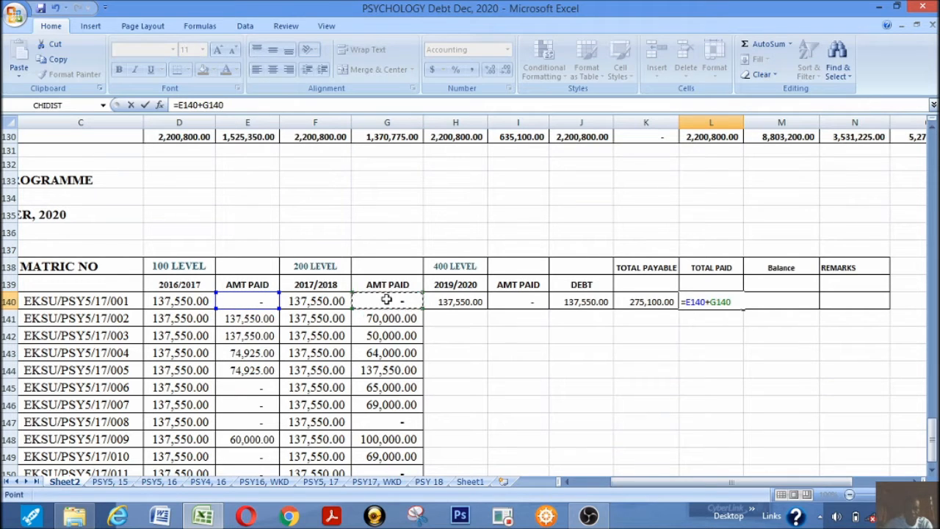
{"action": "key", "text": "Return"}
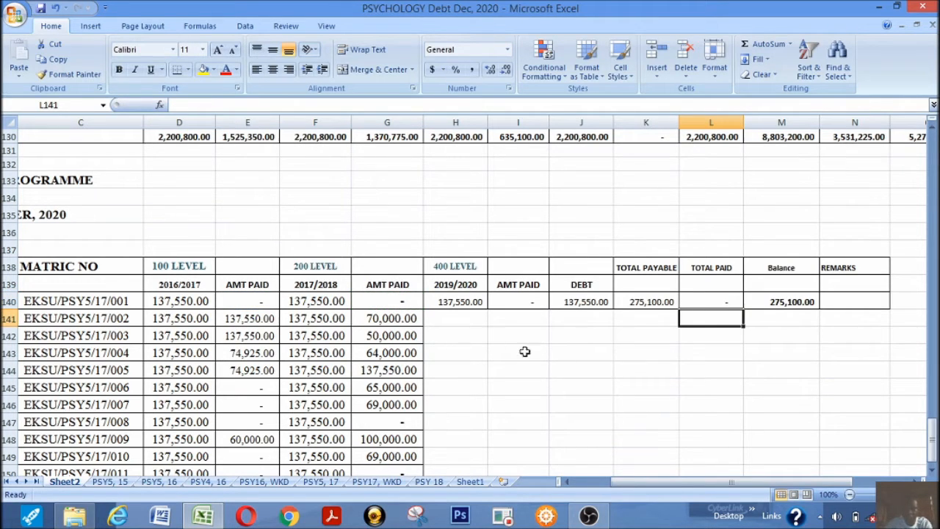
Re-enter the total paid formula in L140 as =E140+G140+I140 to include the 400 level amount paid
{"action": "left_click", "coordinate": [707, 297]}
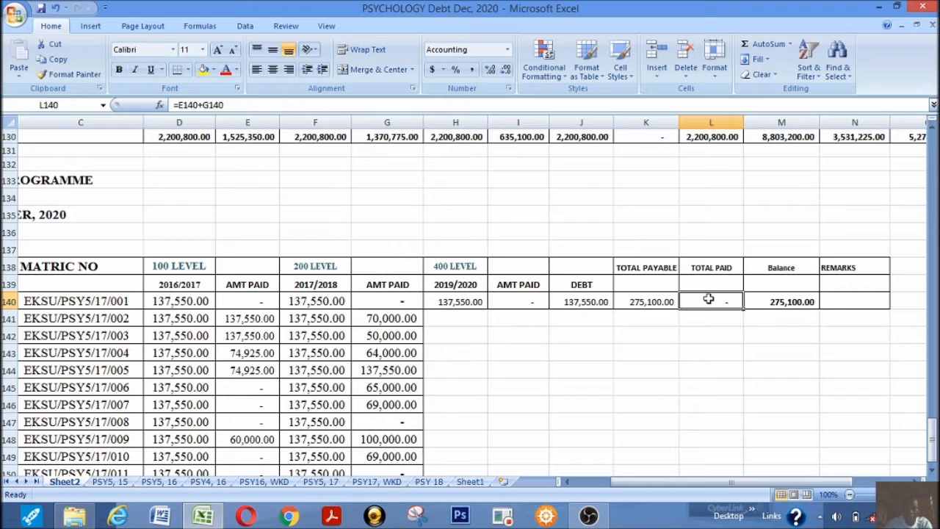
{"action": "type", "text": "="}
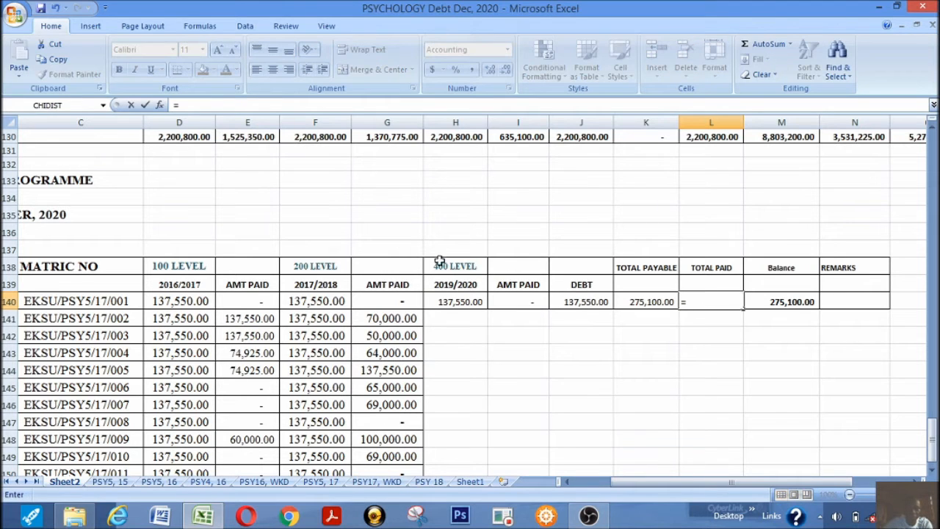
{"action": "left_click", "coordinate": [248, 301]}
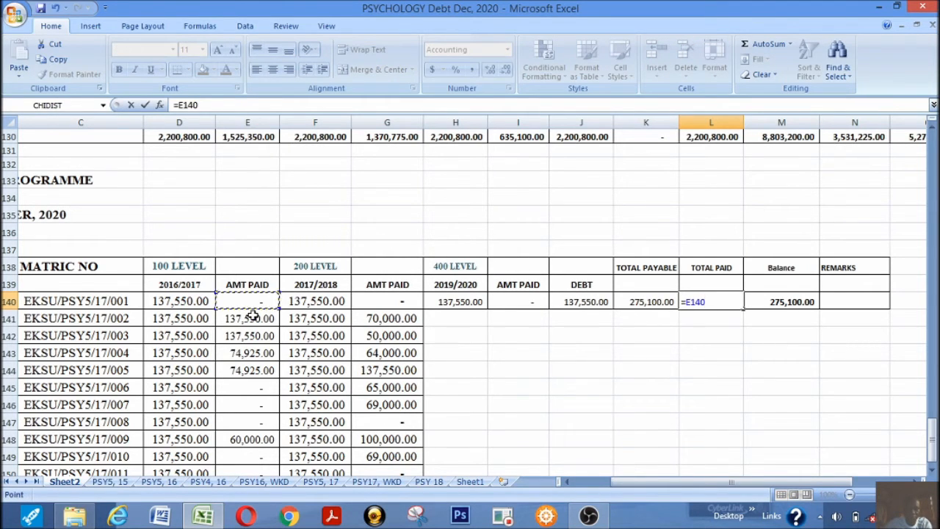
{"action": "type", "text": "+"}
{"action": "left_click", "coordinate": [398, 300]}
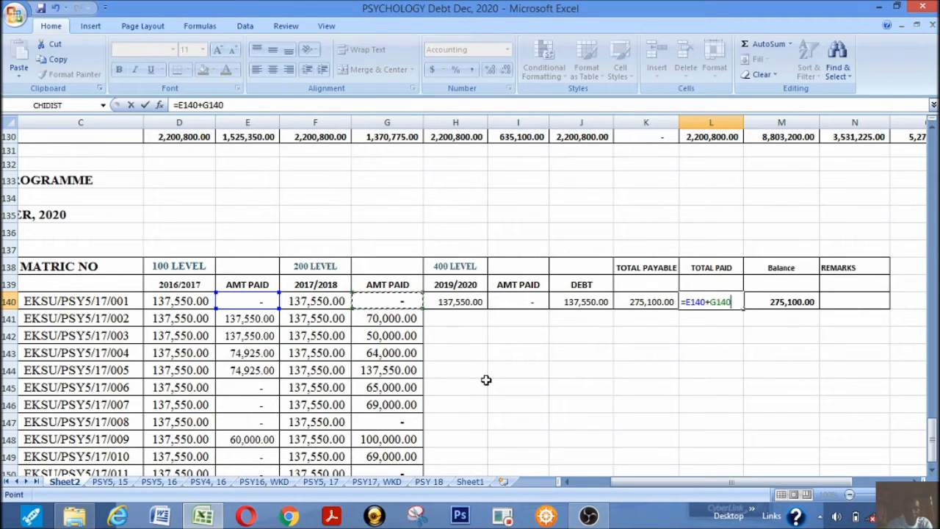
{"action": "type", "text": "*"}
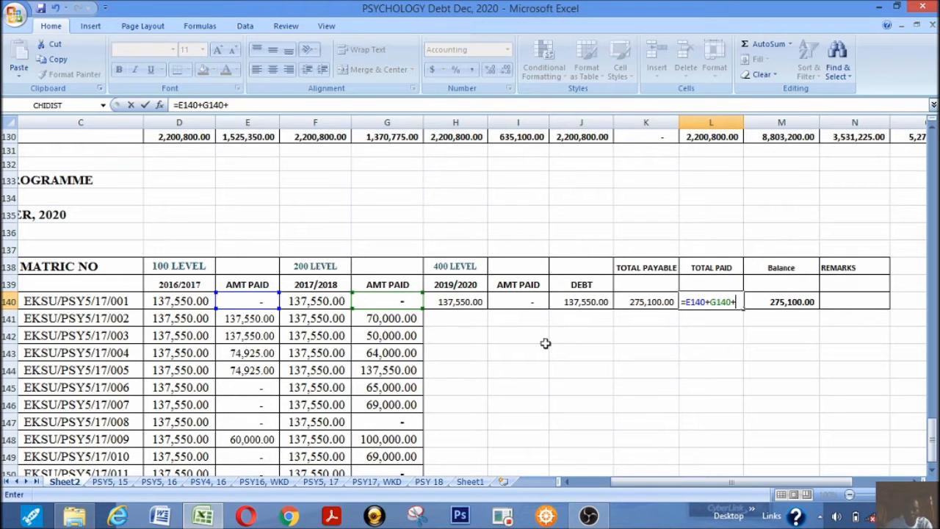
{"action": "left_click", "coordinate": [517, 302]}
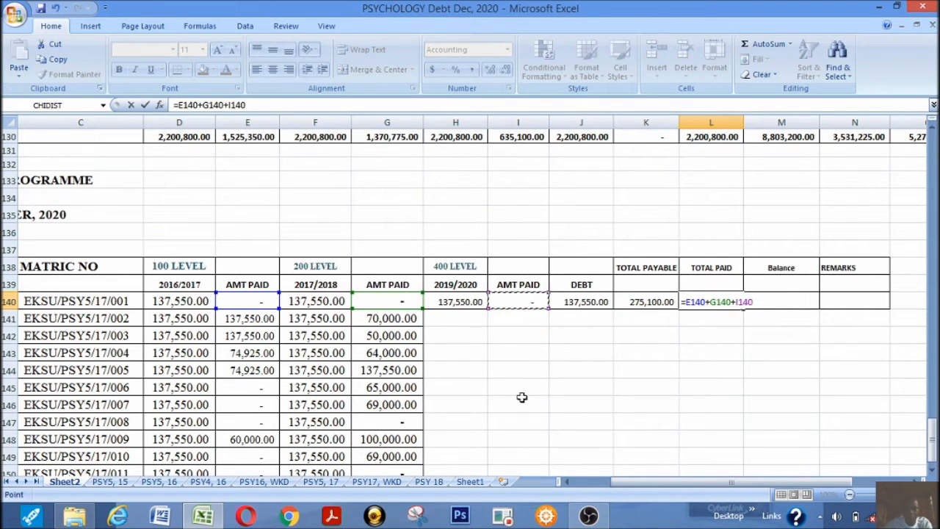
{"action": "key", "text": "Return"}
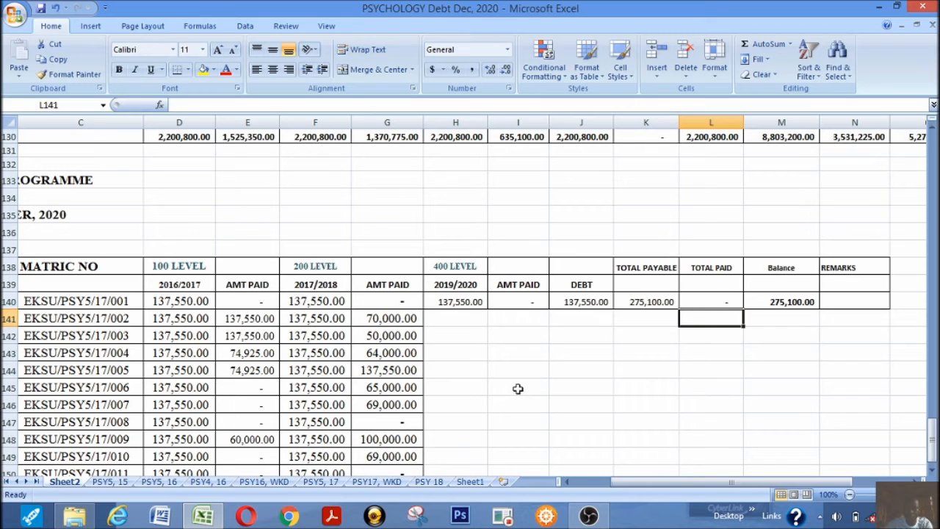
Clear the total paid and balance formulas from L140 and M140
{"action": "left_click", "coordinate": [717, 301]}
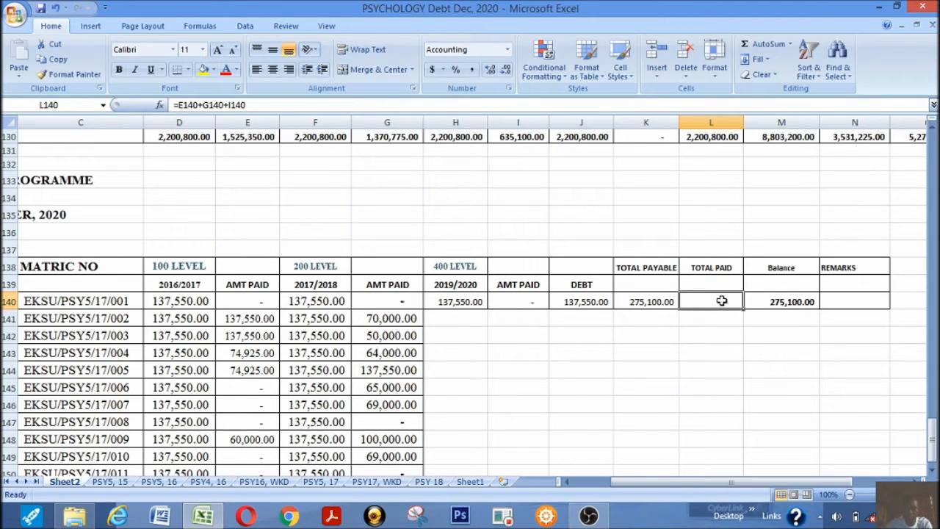
{"action": "left_click", "coordinate": [797, 301]}
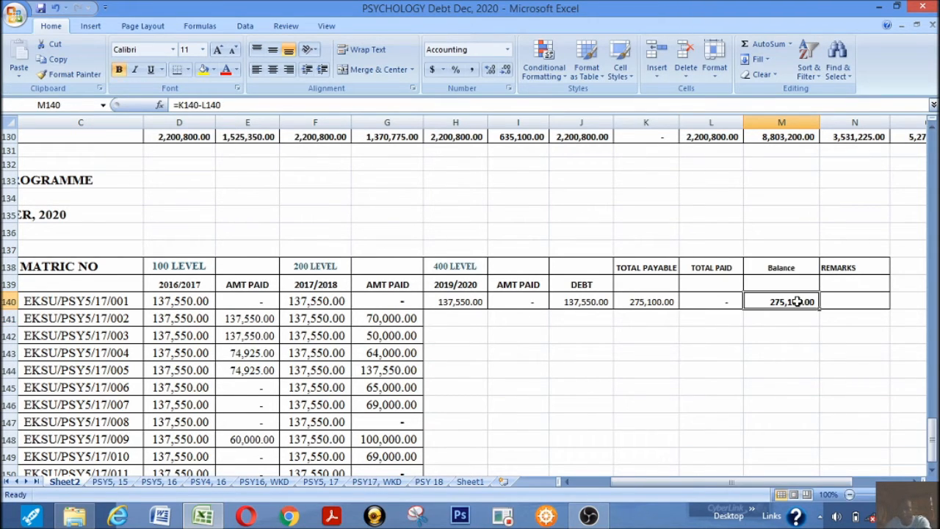
{"action": "left_click", "coordinate": [721, 303]}
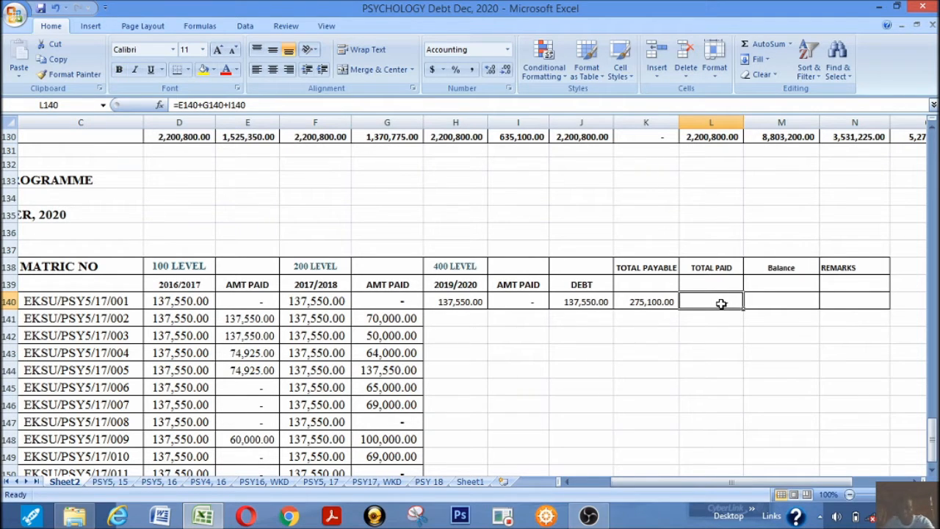
{"action": "key", "text": "Delete"}
{"action": "left_click", "coordinate": [683, 323]}
{"action": "left_click", "coordinate": [694, 289]}
Enter =E140+G140+I140 in L140 to total the amounts paid for the 100, 200 and 400 levels
{"action": "left_click", "coordinate": [699, 302]}
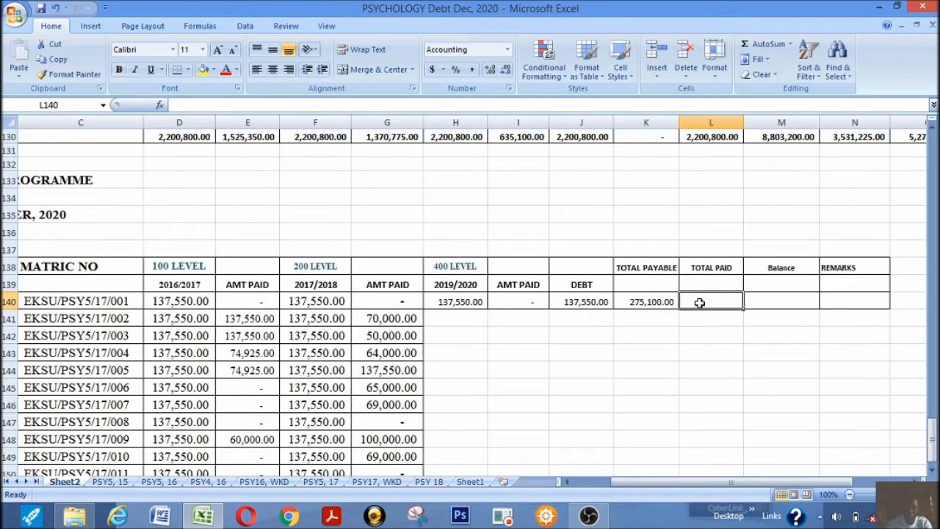
{"action": "type", "text": "="}
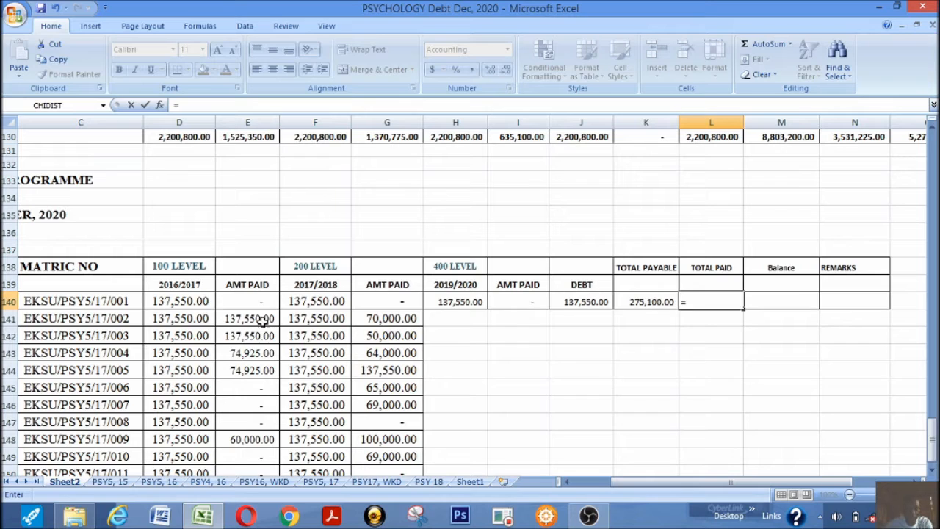
{"action": "left_click", "coordinate": [248, 302]}
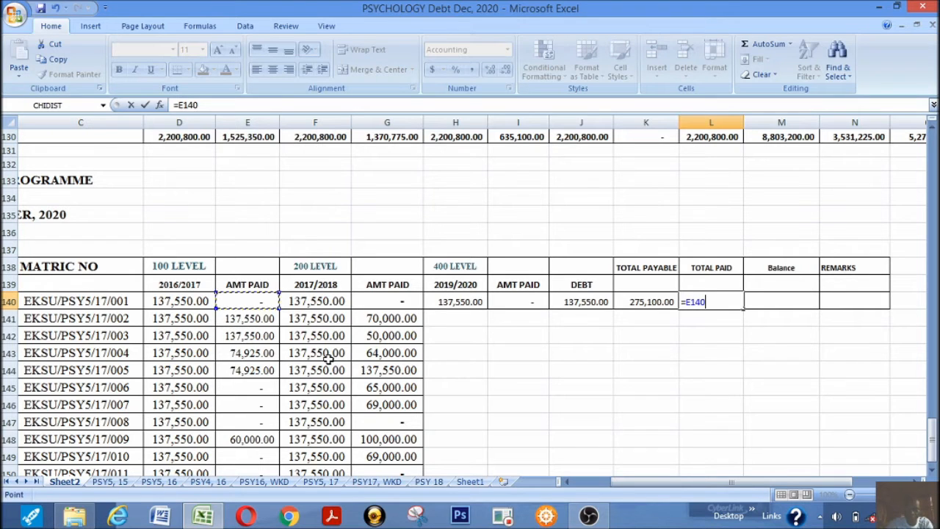
{"action": "type", "text": "+"}
{"action": "left_click", "coordinate": [390, 301]}
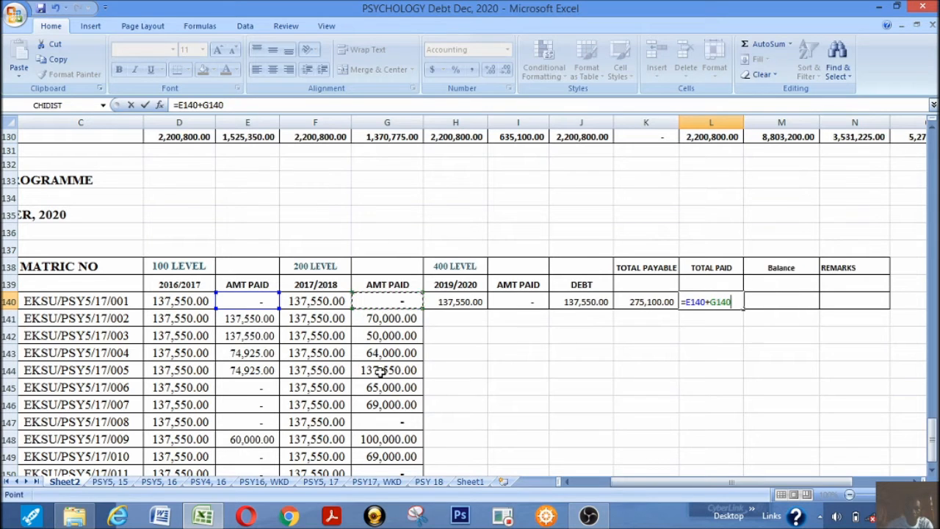
{"action": "type", "text": "+"}
{"action": "left_click", "coordinate": [527, 303]}
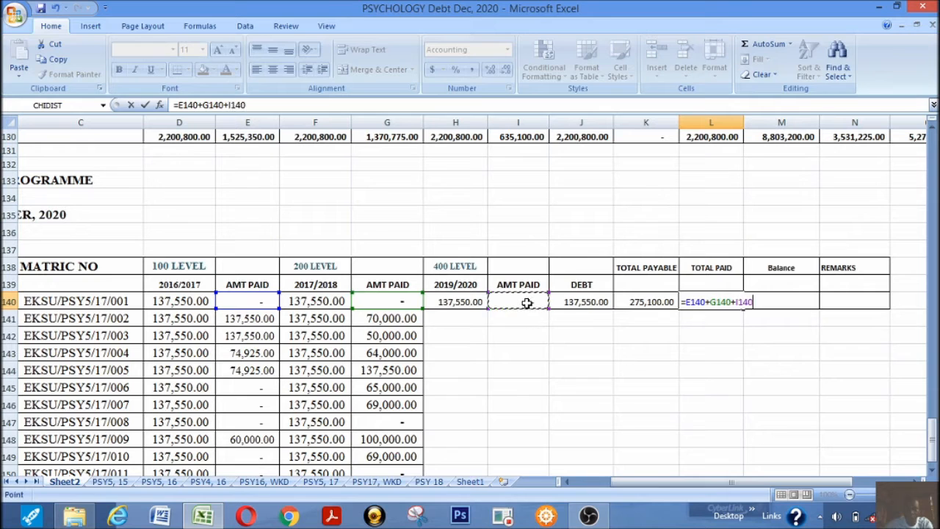
{"action": "key", "text": "Return"}
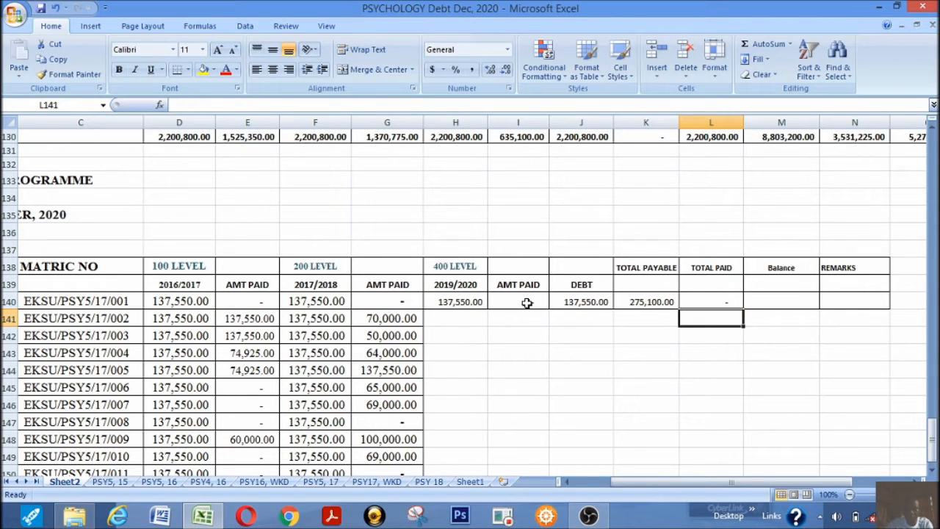
Extend the total payable formula in K140 to =D140+F140+H140 and check the three fee cells it adds
{"action": "left_click", "coordinate": [772, 303]}
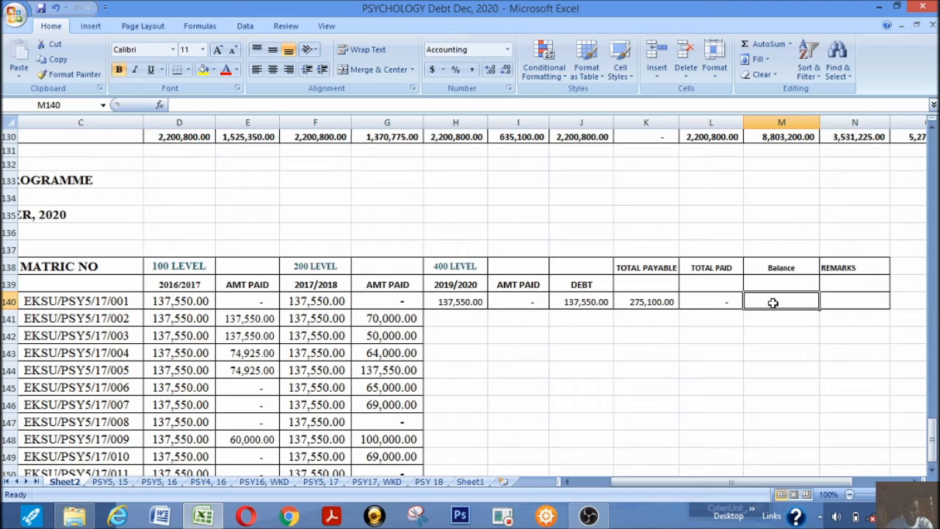
{"action": "left_click", "coordinate": [645, 302]}
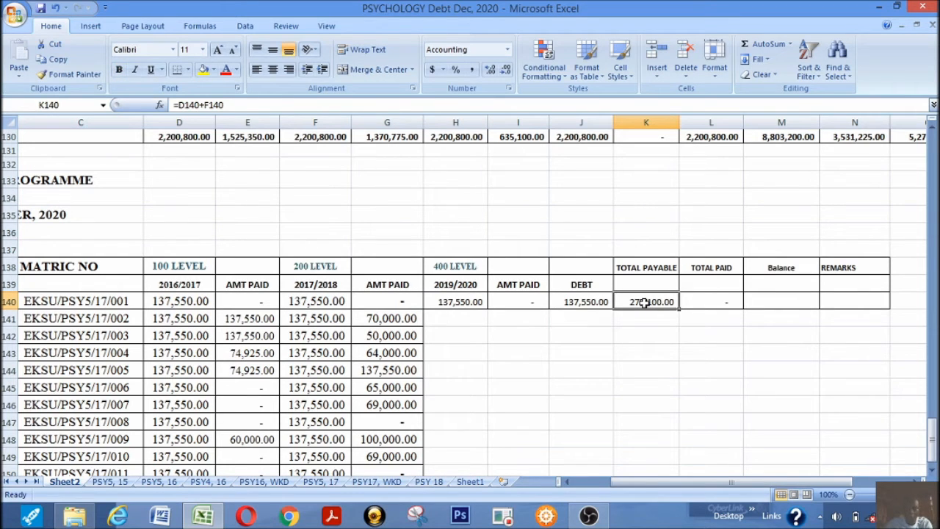
{"action": "left_click", "coordinate": [230, 106]}
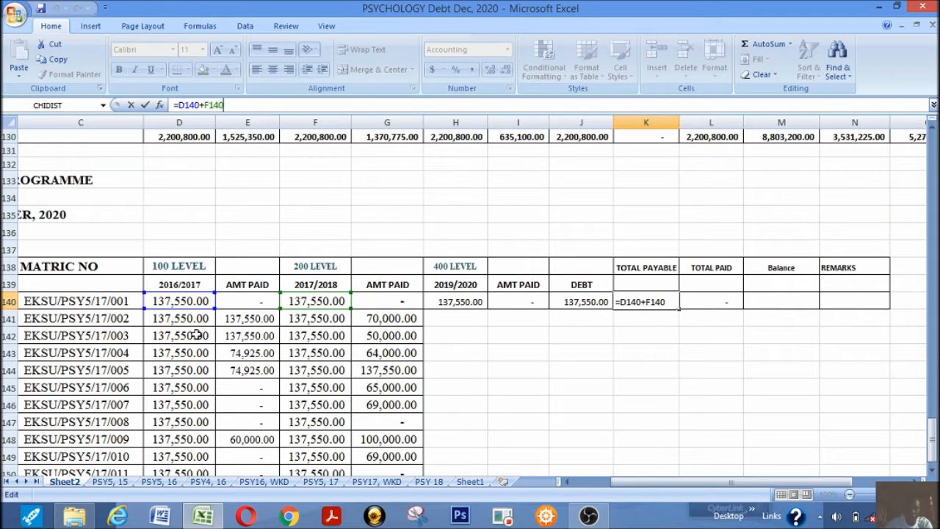
{"action": "type", "text": "+"}
{"action": "left_click", "coordinate": [470, 302]}
{"action": "key", "text": "Return"}
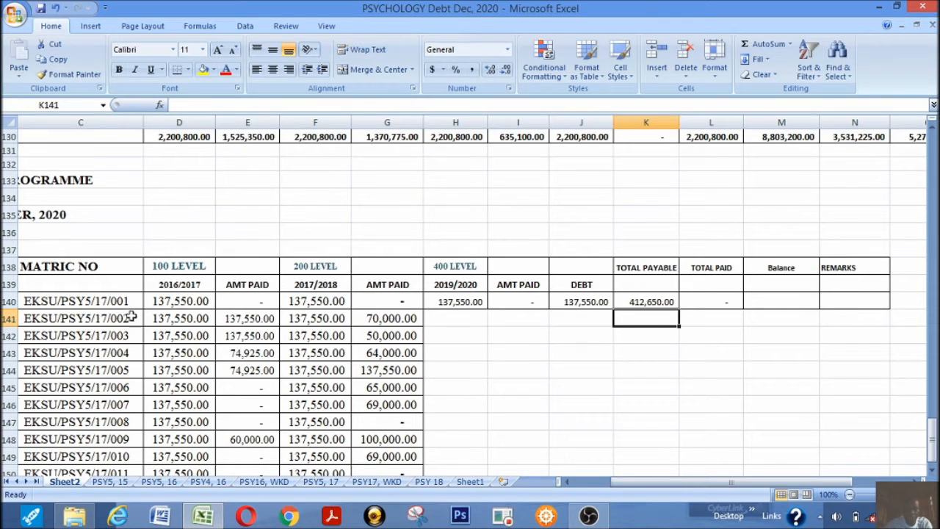
{"action": "left_click", "coordinate": [180, 301]}
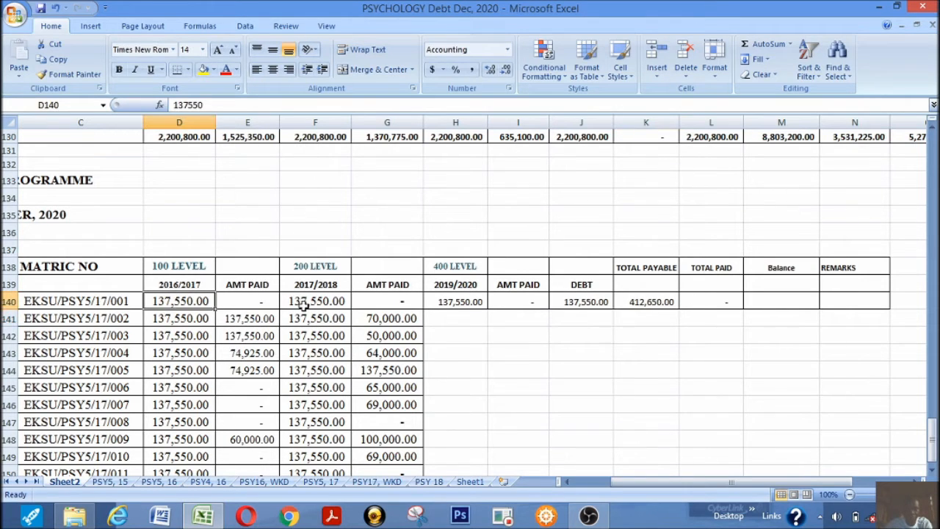
{"action": "left_click", "coordinate": [303, 304]}
{"action": "left_click", "coordinate": [462, 307]}
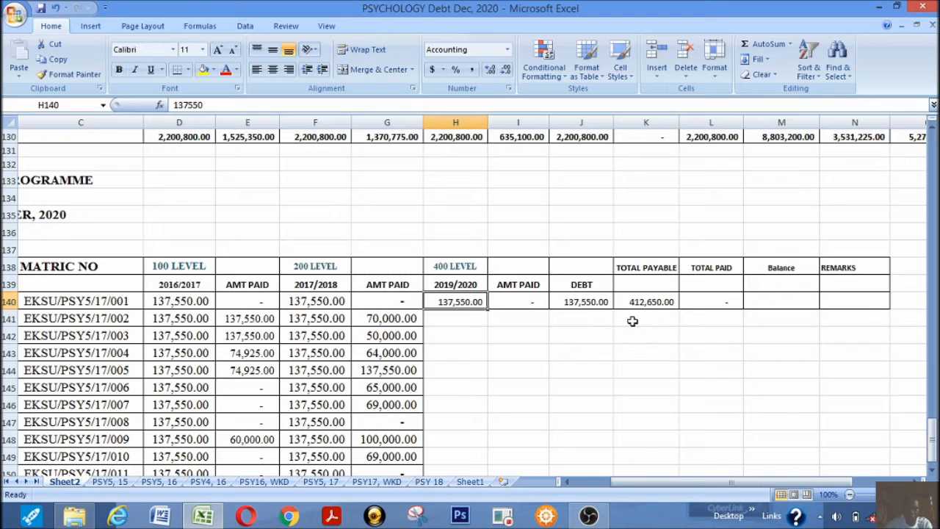
Enter =K140-L140 in M140 to calculate the first student's balance
{"action": "left_click", "coordinate": [767, 299]}
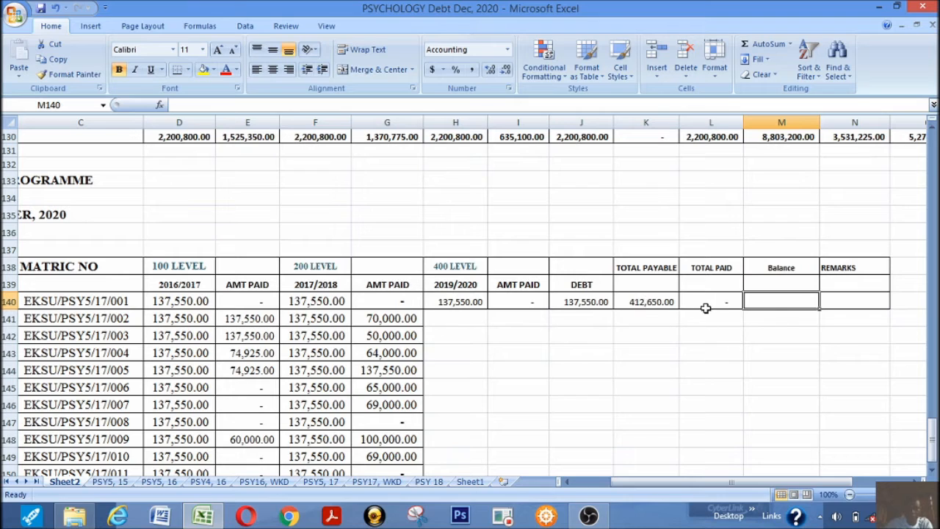
{"action": "type", "text": "="}
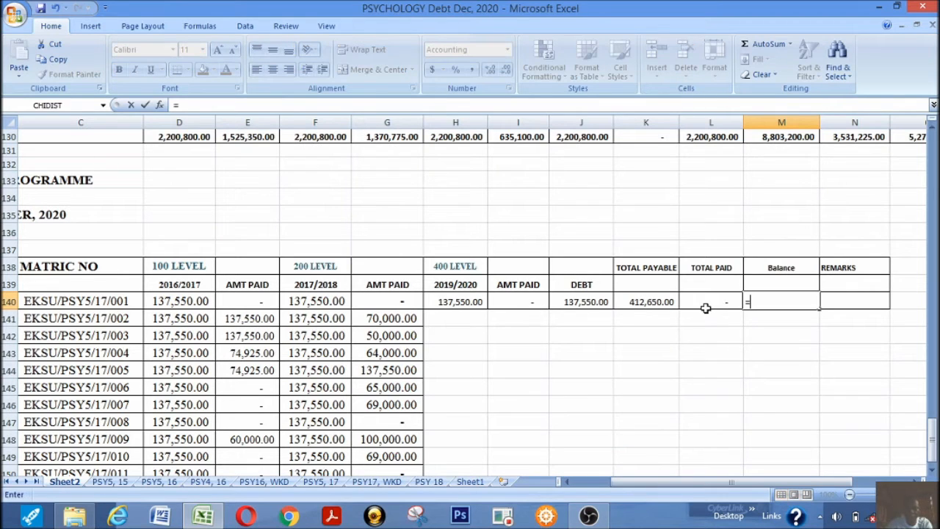
{"action": "left_click", "coordinate": [650, 301]}
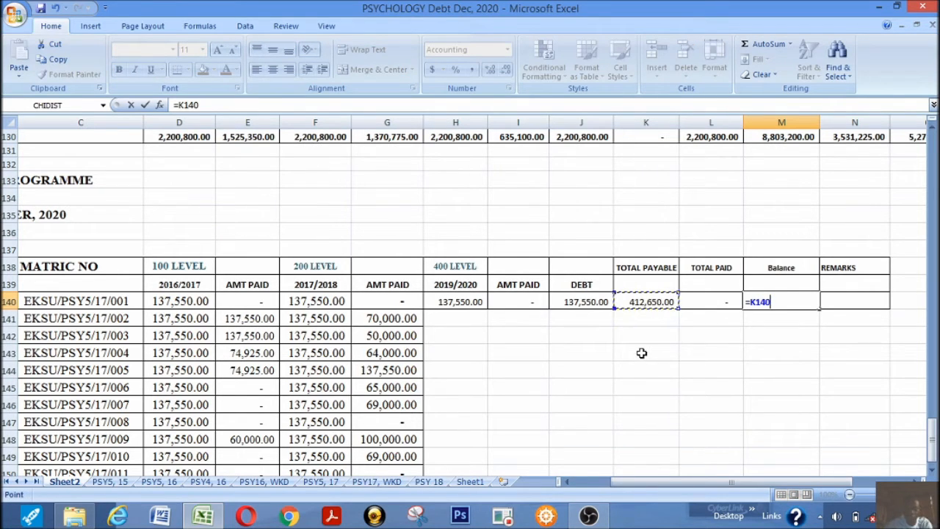
{"action": "type", "text": "-"}
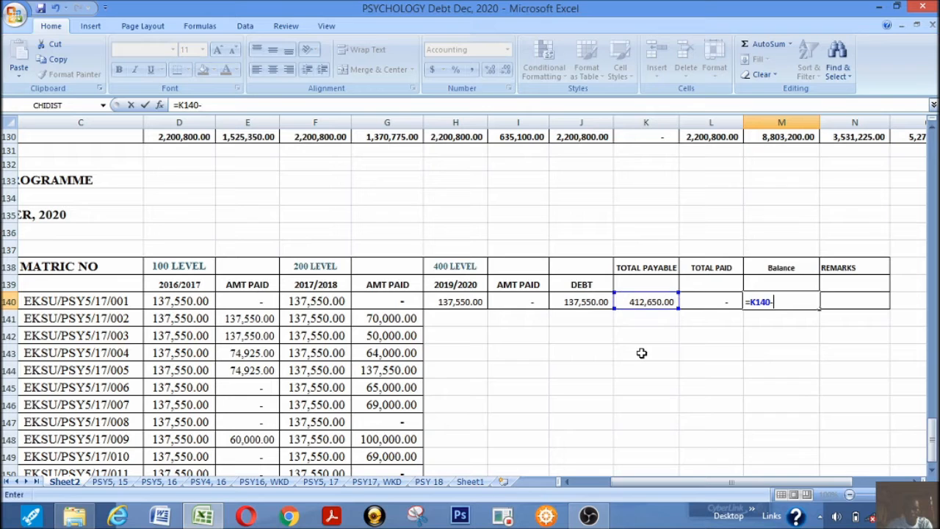
{"action": "left_click", "coordinate": [713, 301]}
{"action": "key", "text": "Return"}
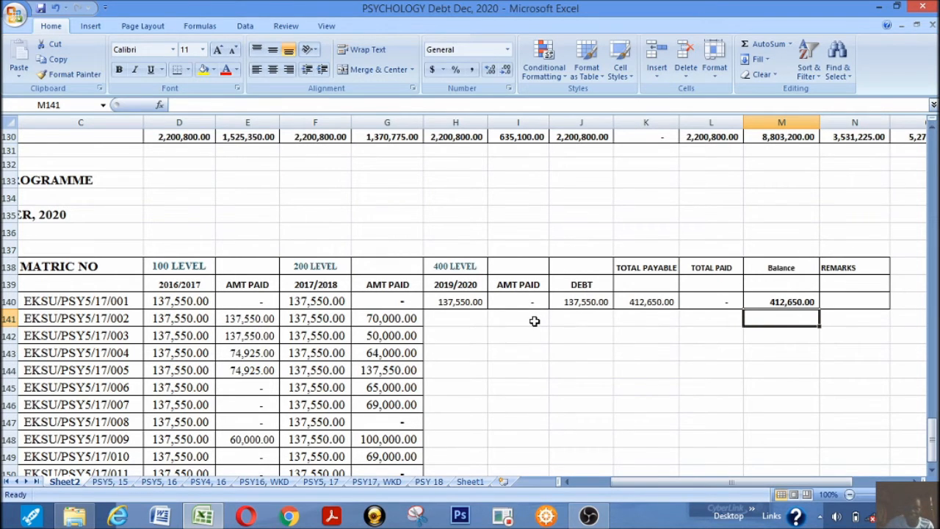
Fill the first student's 400 level, debt, total and balance cells H140:M140 down to row 150
{"action": "scroll", "coordinate": [534, 320], "scroll_direction": "down", "scroll_amount": 3}
{"action": "scroll", "coordinate": [535, 319], "scroll_direction": "up", "scroll_amount": 1}
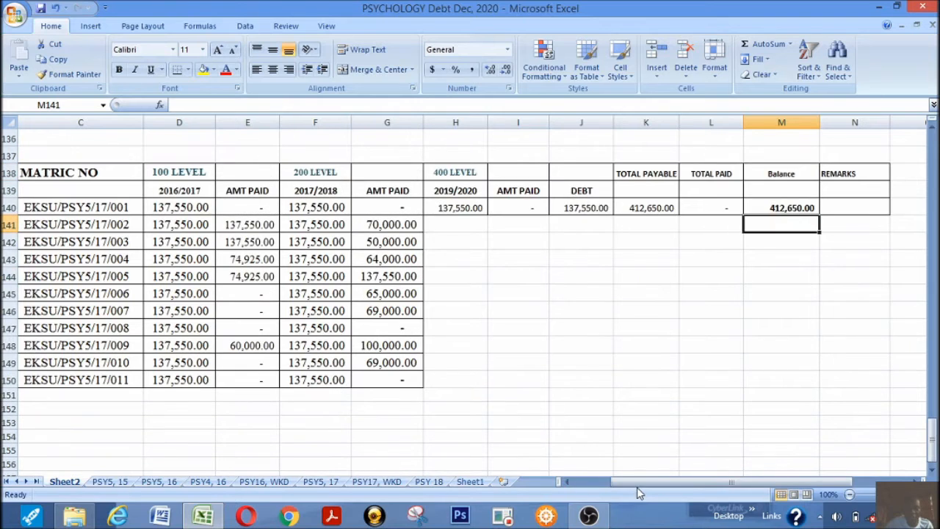
{"action": "left_click_drag", "start_coordinate": [631, 480], "coordinate": [595, 482]}
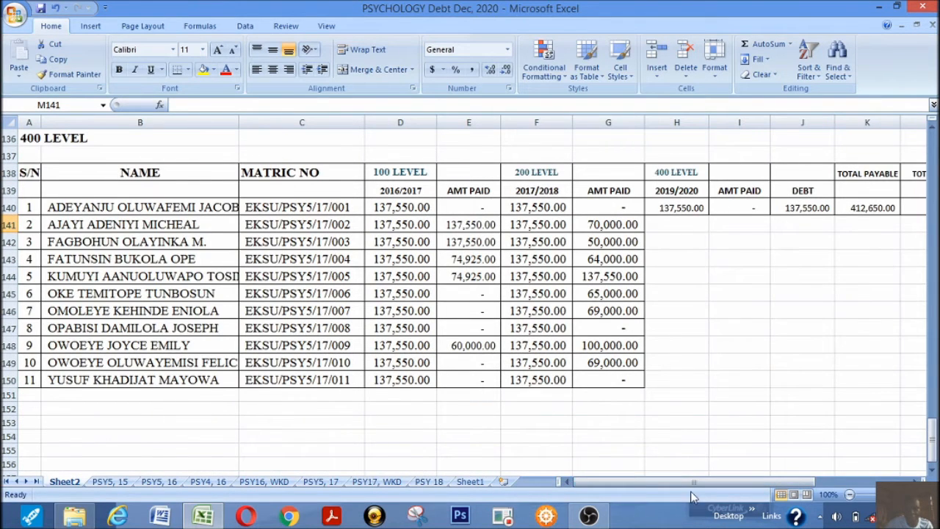
{"action": "left_click_drag", "start_coordinate": [678, 487], "coordinate": [727, 482]}
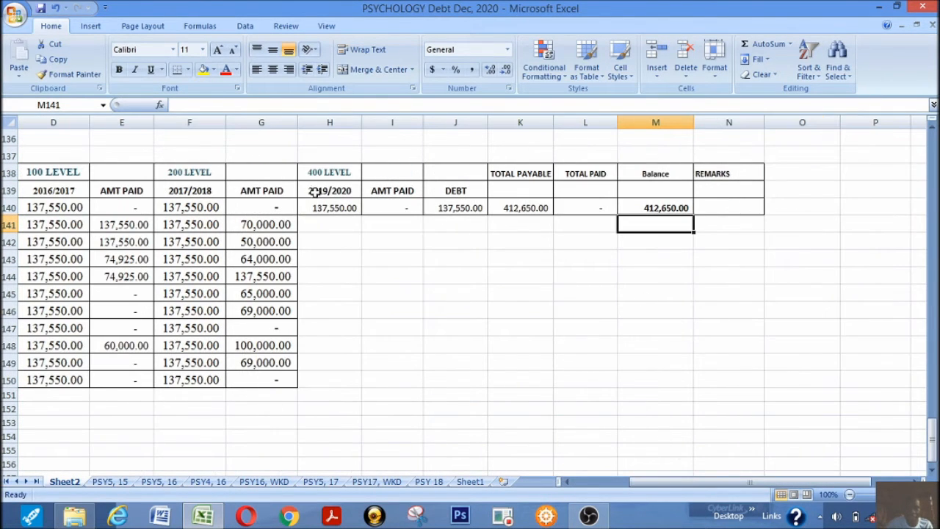
{"action": "left_click_drag", "start_coordinate": [321, 207], "coordinate": [641, 208]}
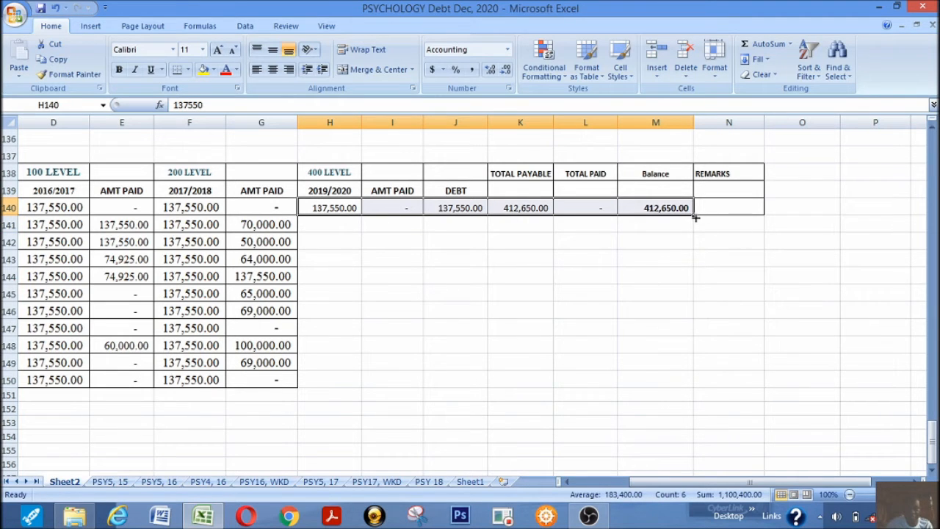
{"action": "left_click_drag", "start_coordinate": [693, 217], "coordinate": [650, 385]}
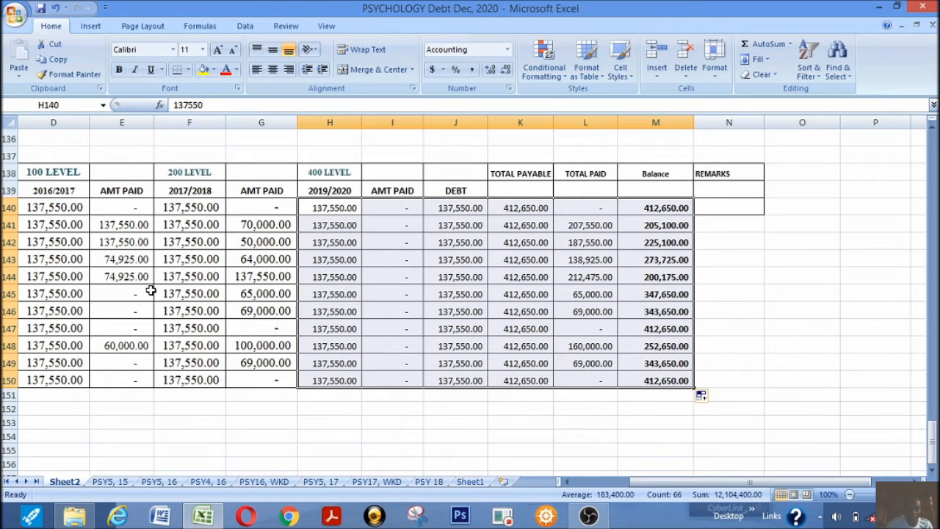
Sum the Balance column in M151 with =SUM(M140:M150) and make the total bold
{"action": "left_click_drag", "start_coordinate": [642, 483], "coordinate": [683, 476]}
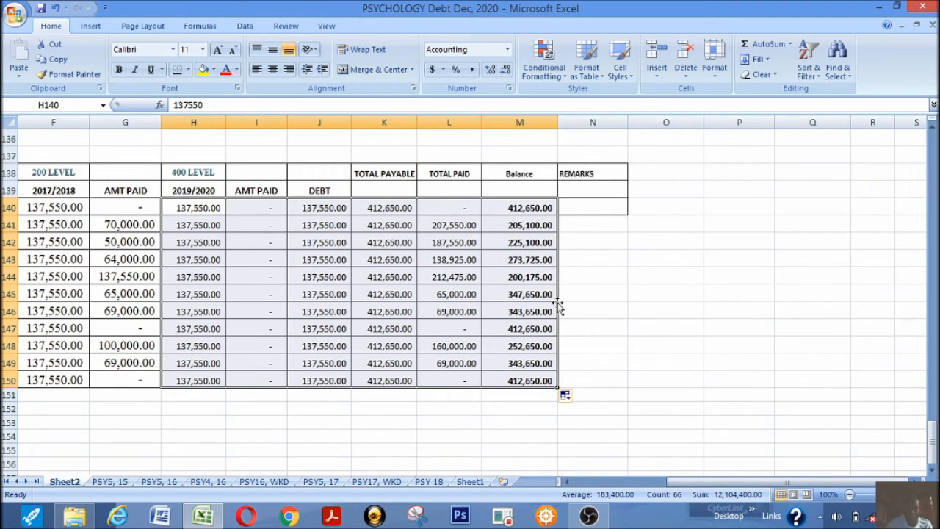
{"action": "left_click", "coordinate": [606, 271]}
{"action": "left_click_drag", "start_coordinate": [523, 201], "coordinate": [514, 403]}
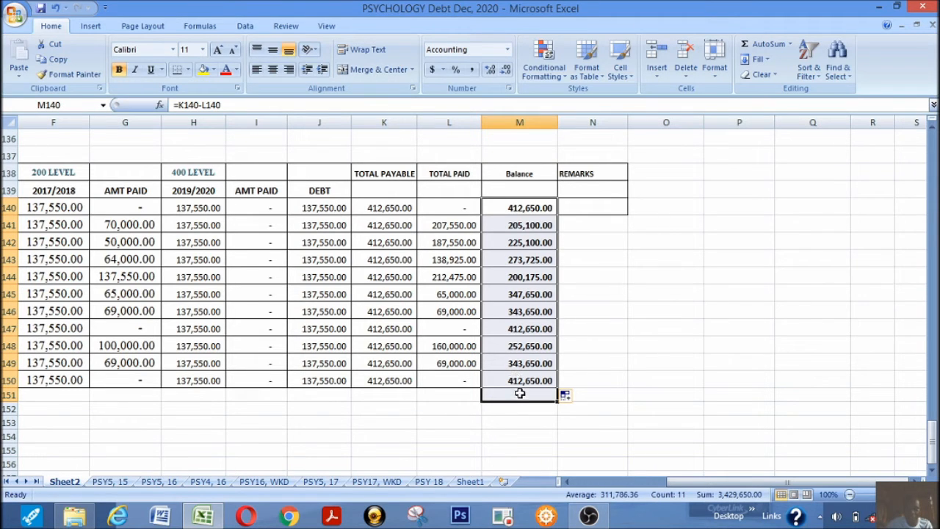
{"action": "left_click", "coordinate": [762, 47]}
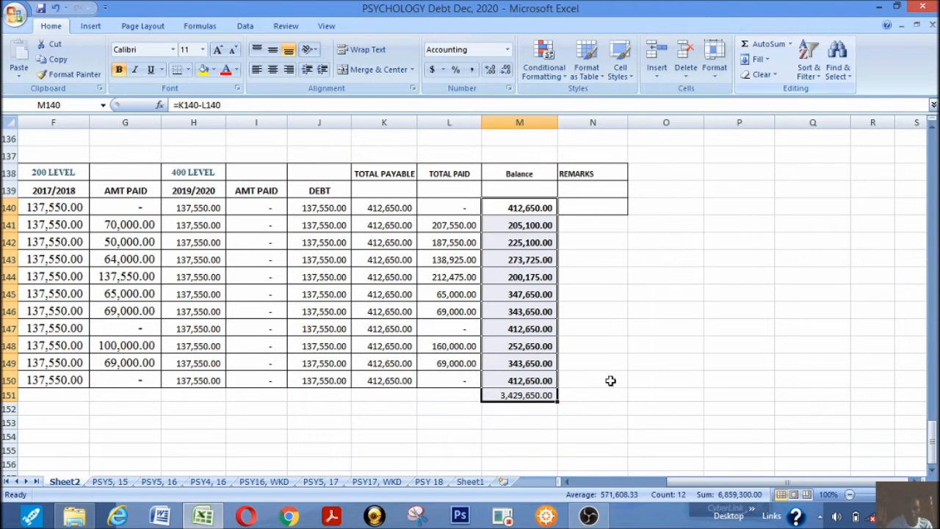
{"action": "left_click", "coordinate": [518, 397]}
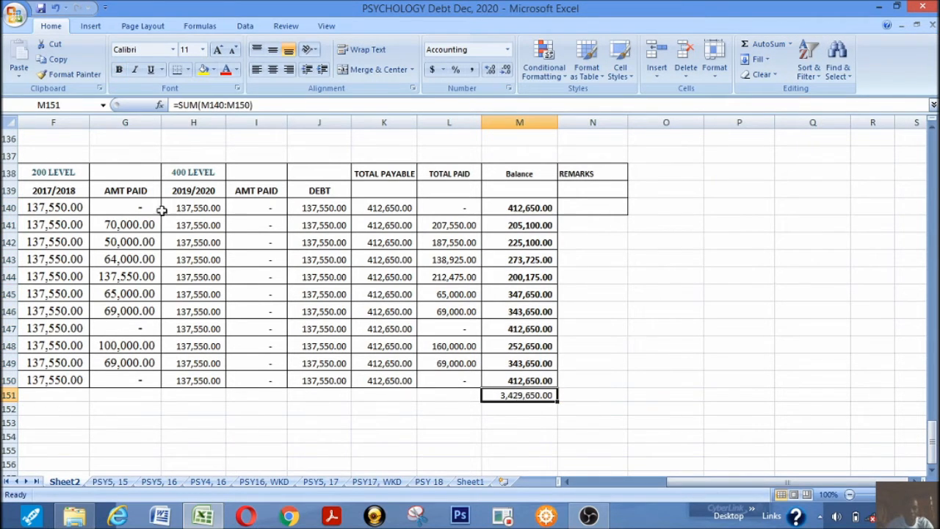
{"action": "left_click", "coordinate": [571, 435]}
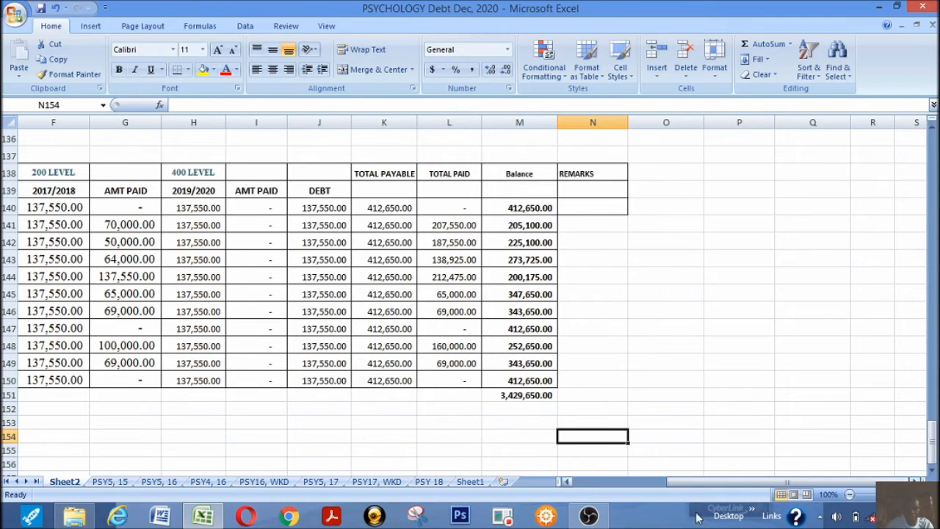
Change the 400 LEVEL column heading in H138 to 300 LEVEL
{"action": "left_click_drag", "start_coordinate": [672, 483], "coordinate": [726, 489]}
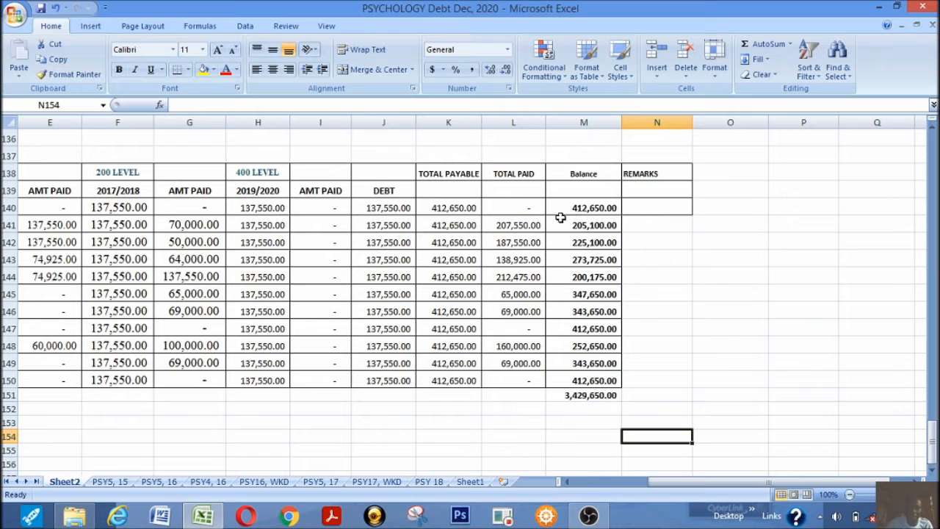
{"action": "left_click_drag", "start_coordinate": [659, 482], "coordinate": [576, 481]}
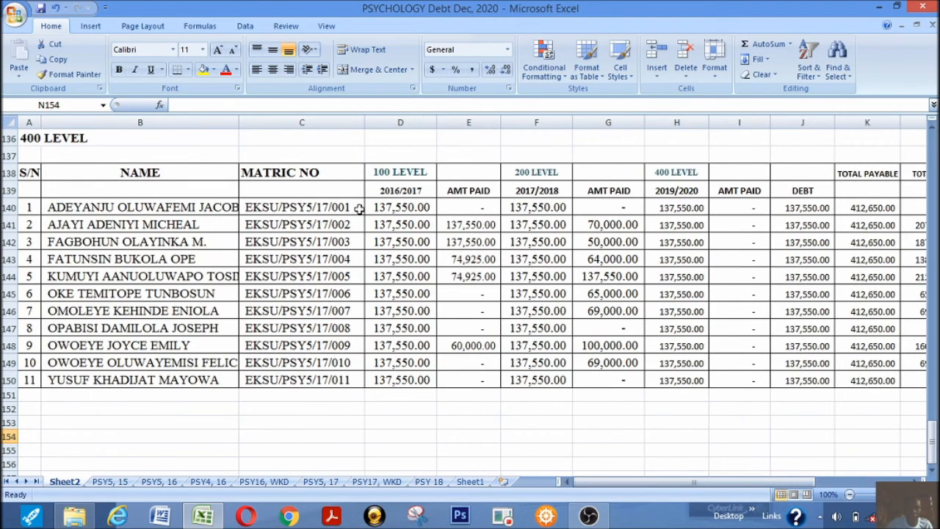
{"action": "left_click", "coordinate": [673, 178]}
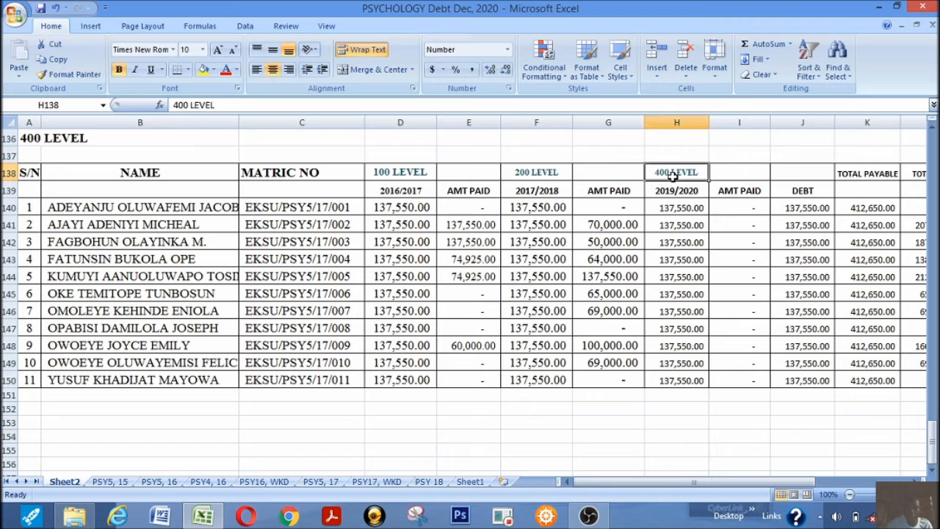
{"action": "left_click", "coordinate": [177, 105]}
{"action": "key", "text": "BackSpace"}
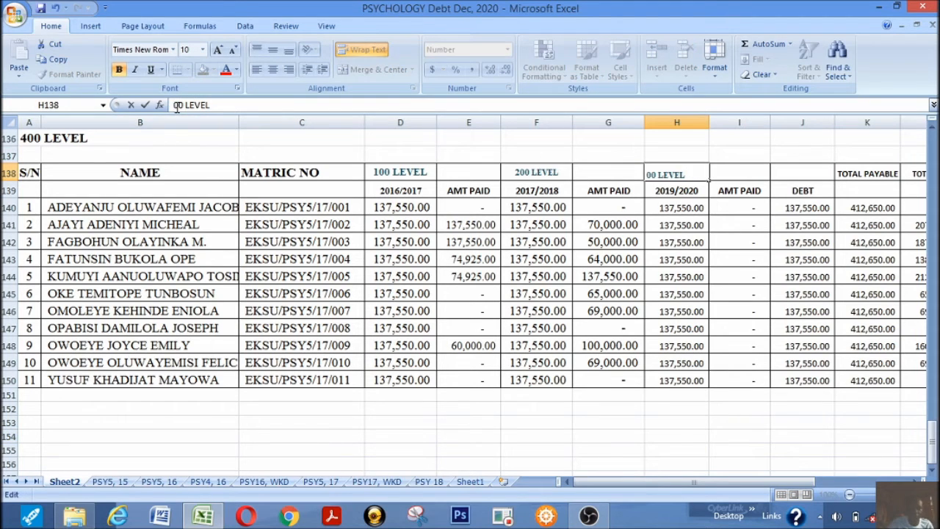
{"action": "type", "text": "3"}
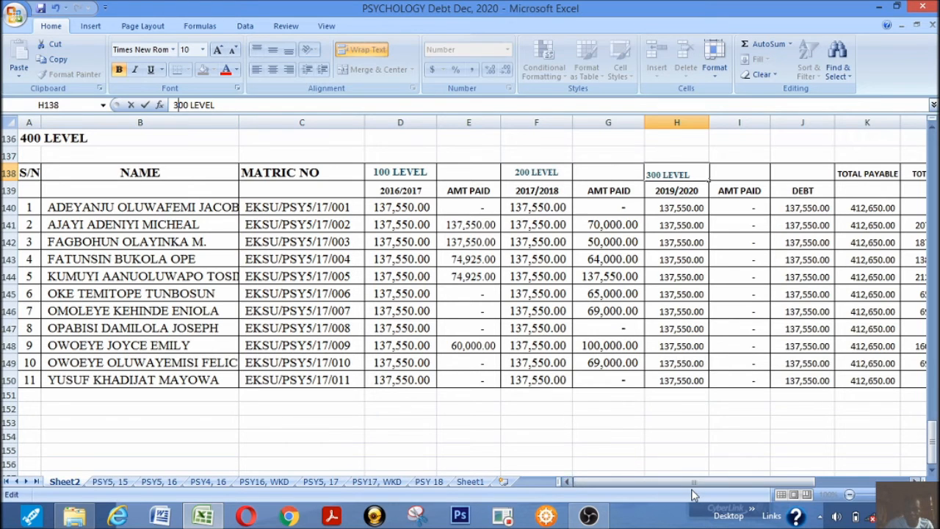
{"action": "left_click_drag", "start_coordinate": [694, 484], "coordinate": [632, 494]}
{"action": "left_click", "coordinate": [432, 421]}
{"action": "scroll", "coordinate": [451, 404], "scroll_direction": "up", "scroll_amount": 2}
{"action": "scroll", "coordinate": [451, 406], "scroll_direction": "down", "scroll_amount": 2}
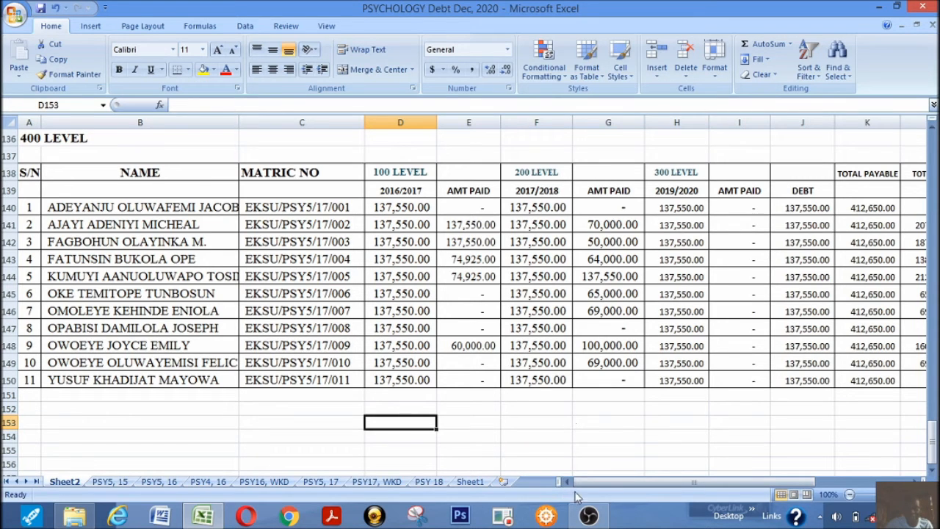
Total the 100 level fees in D151 with =SUM(D140:D150) and fill the formula across to L151
{"action": "left_click_drag", "start_coordinate": [602, 483], "coordinate": [670, 483]}
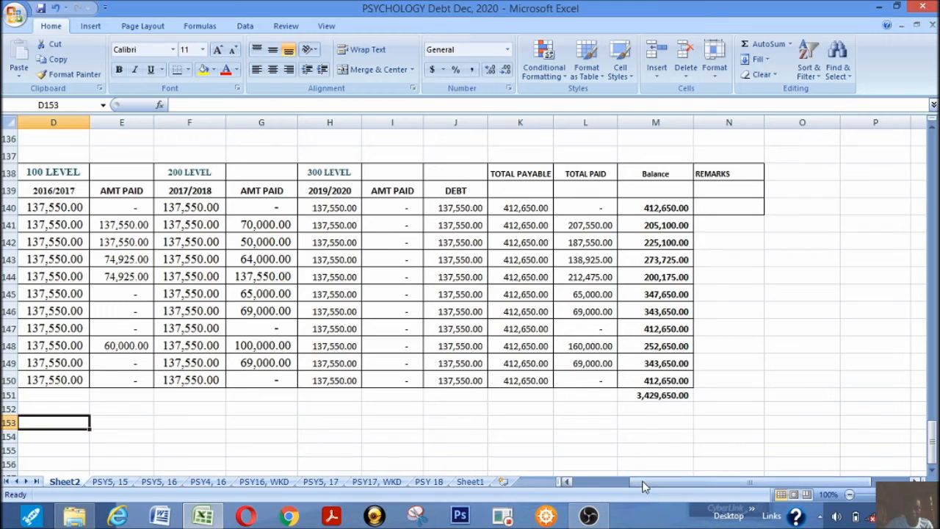
{"action": "left_click_drag", "start_coordinate": [644, 483], "coordinate": [565, 484]}
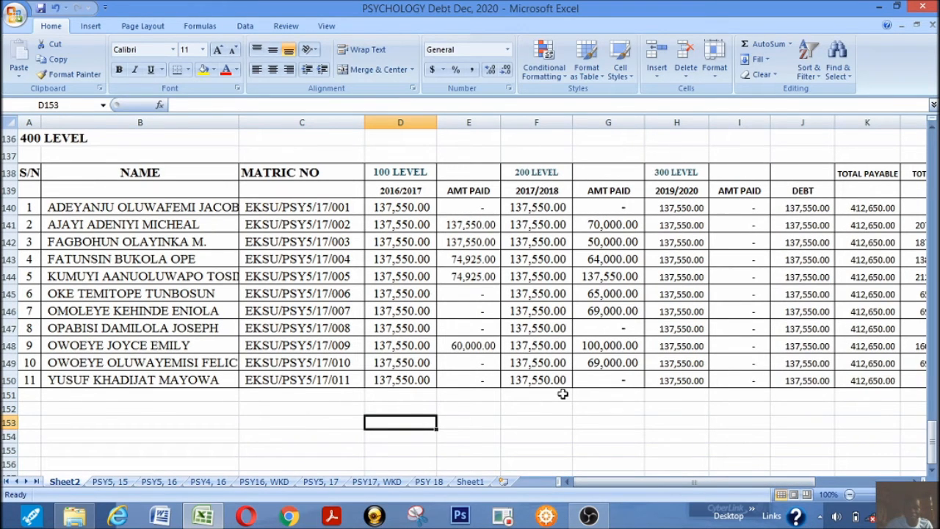
{"action": "left_click_drag", "start_coordinate": [402, 208], "coordinate": [407, 384]}
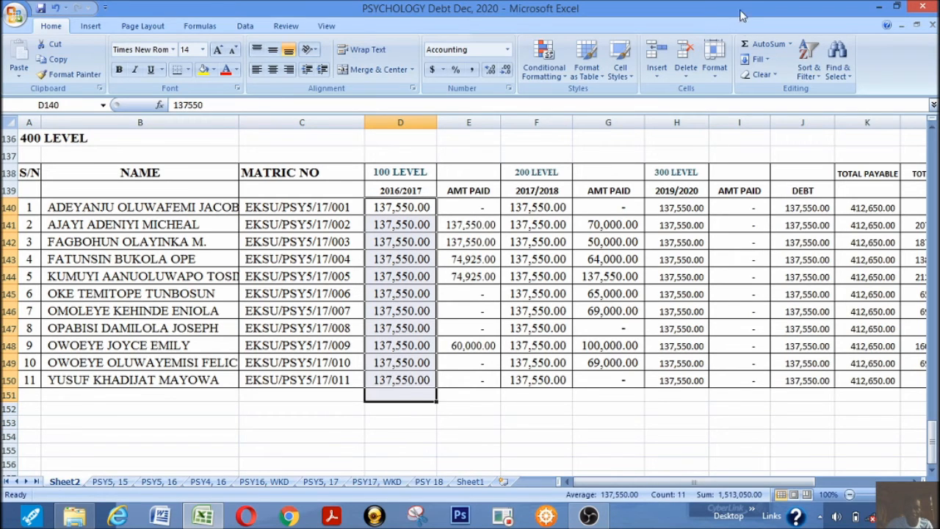
{"action": "left_click", "coordinate": [764, 44]}
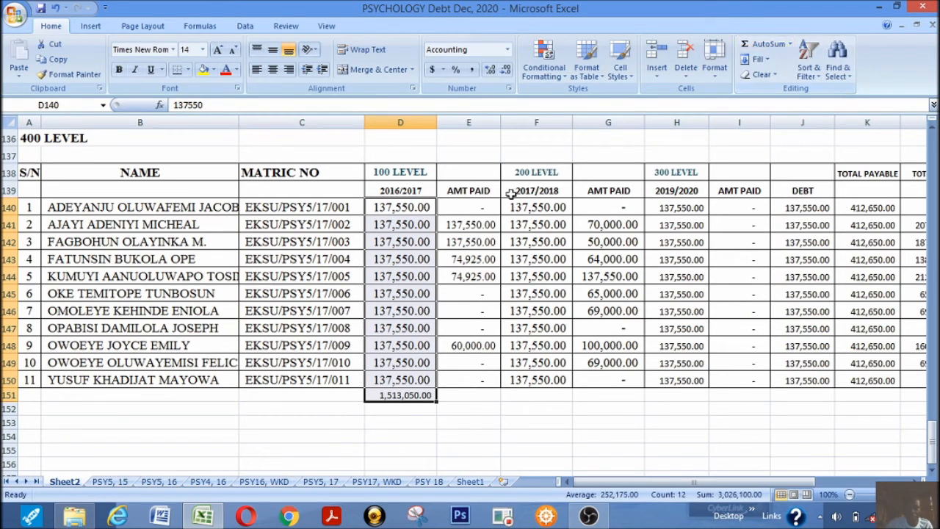
{"action": "left_click", "coordinate": [408, 395]}
{"action": "left_click_drag", "start_coordinate": [437, 403], "coordinate": [804, 419]}
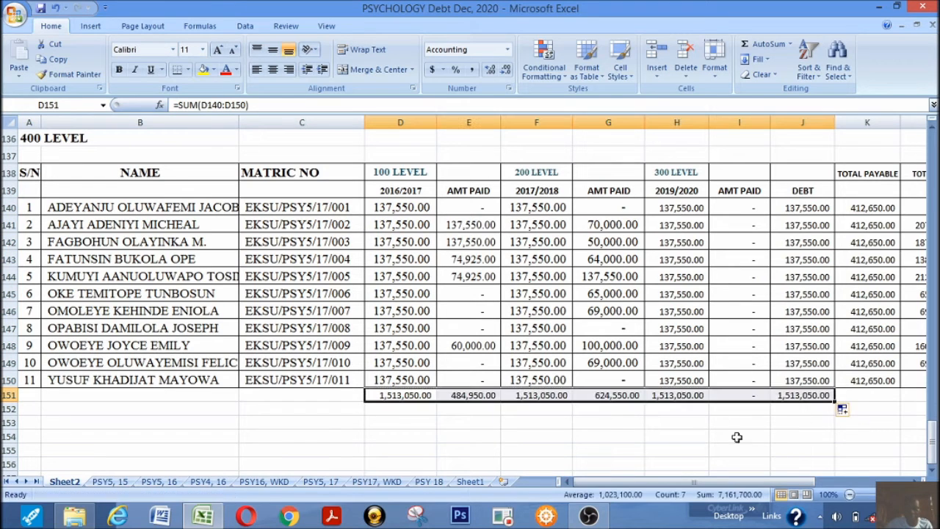
{"action": "left_click", "coordinate": [915, 482]}
{"action": "left_click", "coordinate": [916, 482]}
{"action": "left_click", "coordinate": [916, 482]}
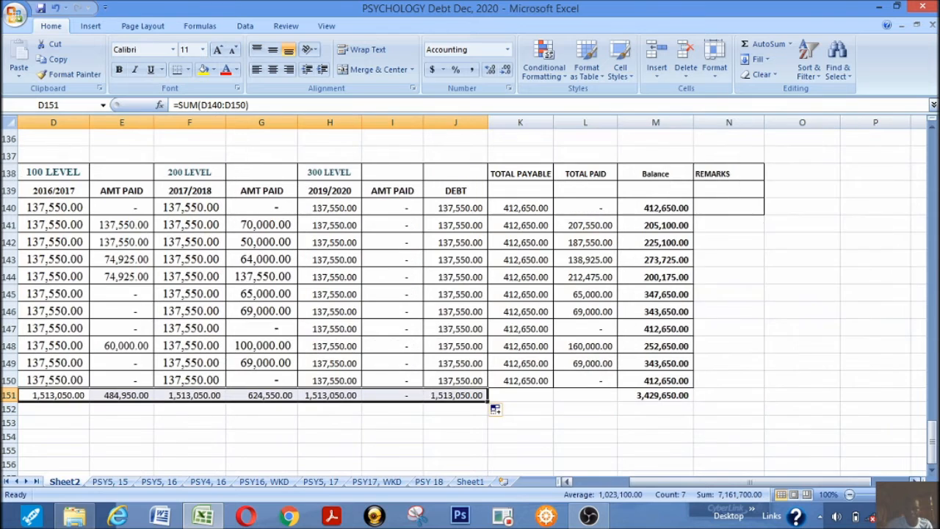
{"action": "left_click_drag", "start_coordinate": [486, 396], "coordinate": [598, 400]}
{"action": "left_click", "coordinate": [568, 436]}
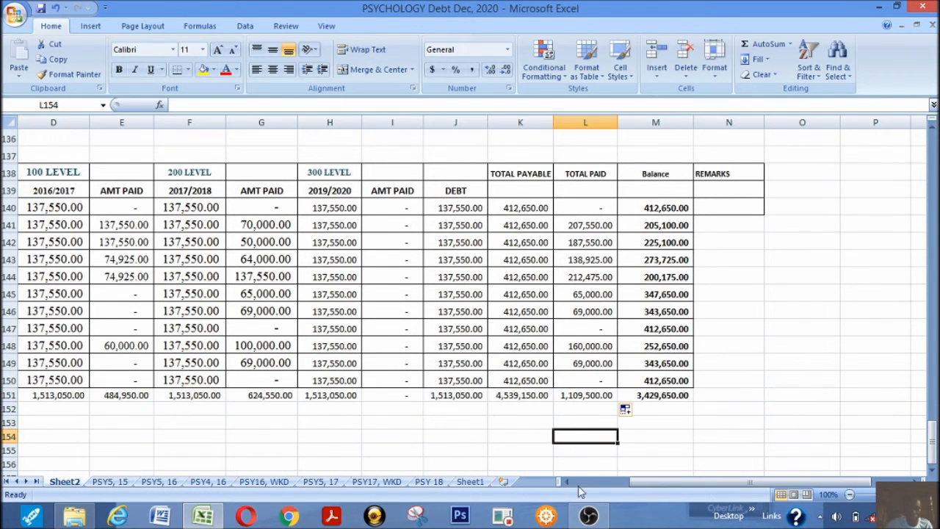
Make the column totals in D151:L151 bold
{"action": "left_click_drag", "start_coordinate": [636, 481], "coordinate": [455, 464]}
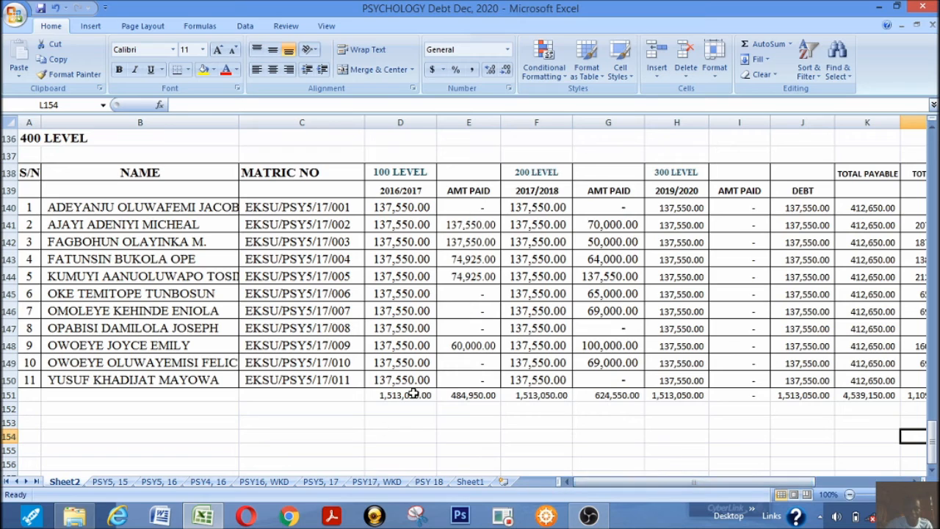
{"action": "left_click", "coordinate": [408, 395]}
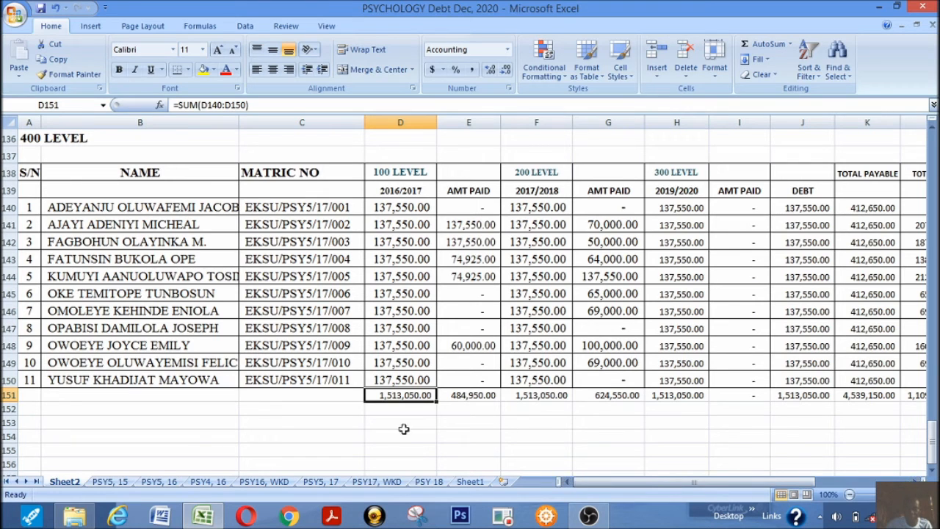
{"action": "left_click_drag", "start_coordinate": [385, 395], "coordinate": [712, 393]}
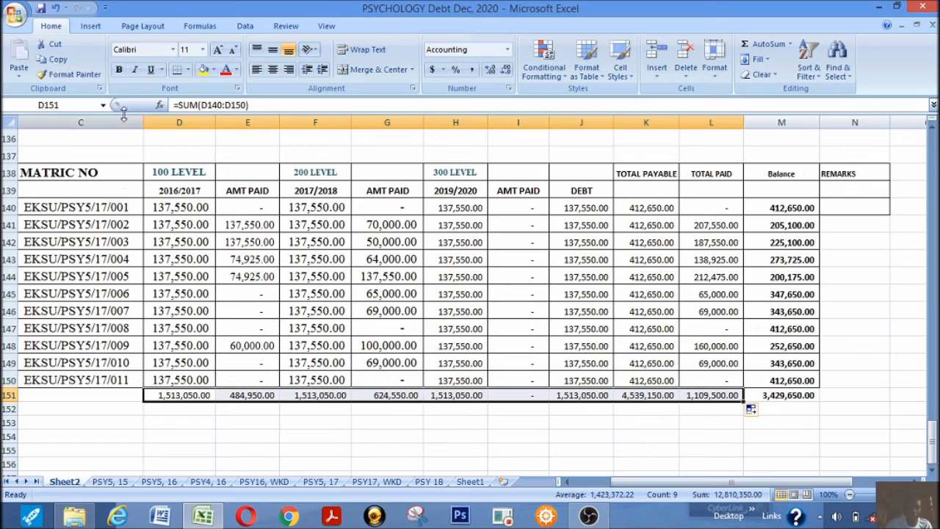
{"action": "left_click", "coordinate": [118, 70]}
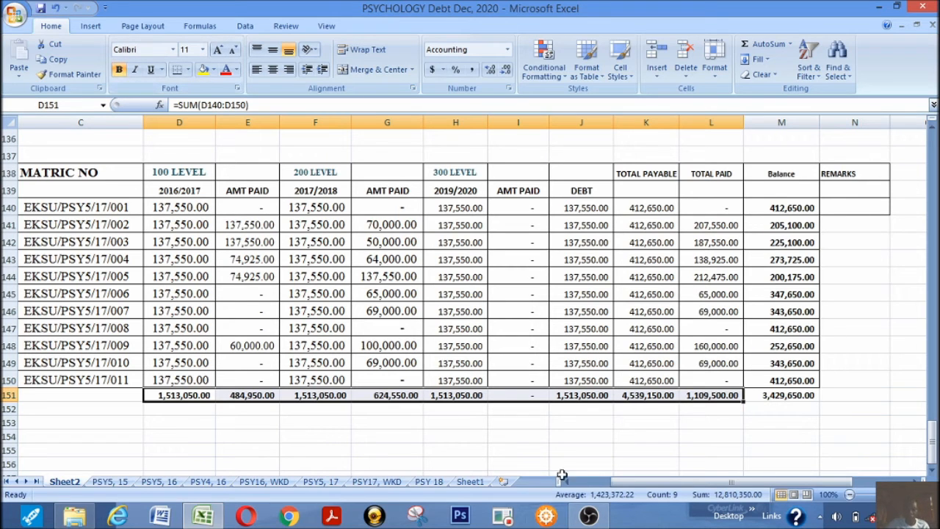
{"action": "left_click", "coordinate": [521, 433]}
Review the completed payments list from its title and headings down to the totals row
{"action": "scroll", "coordinate": [532, 413], "scroll_direction": "up", "scroll_amount": 3}
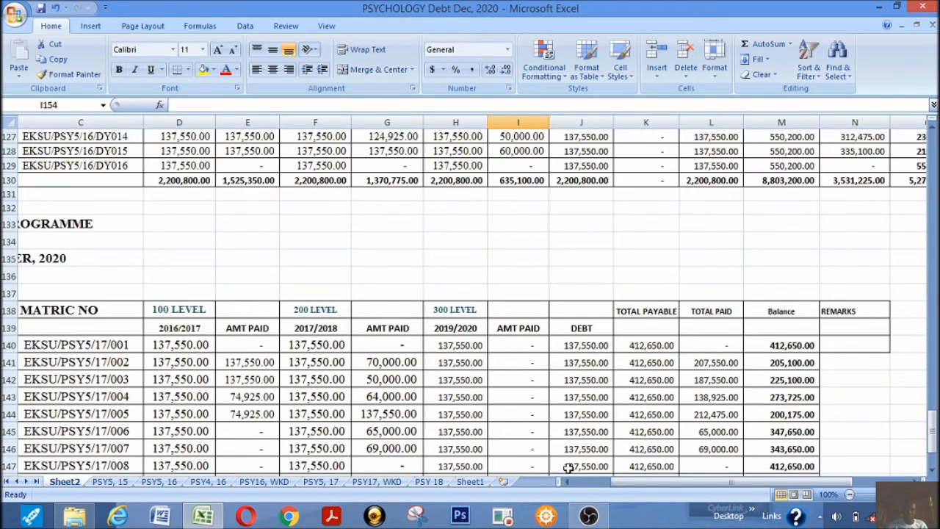
{"action": "left_click_drag", "start_coordinate": [634, 478], "coordinate": [547, 486]}
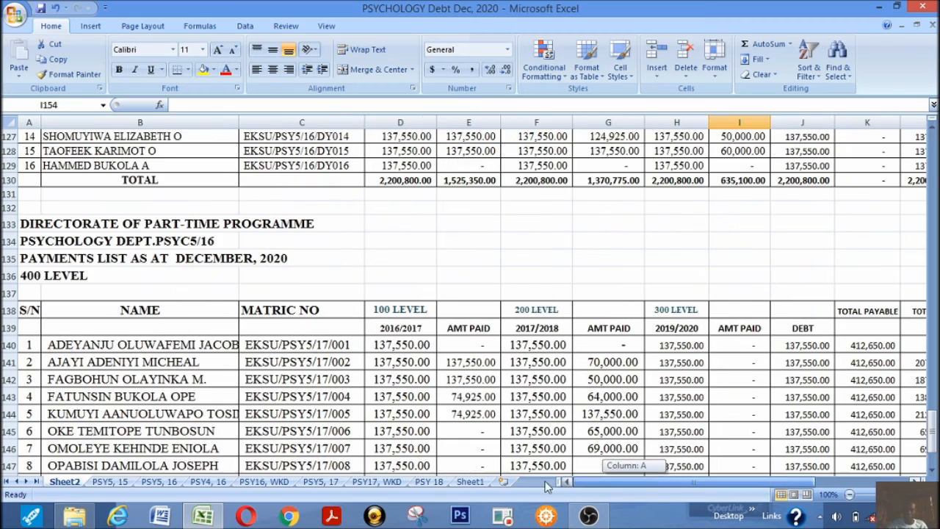
{"action": "scroll", "coordinate": [411, 394], "scroll_direction": "down", "scroll_amount": 3}
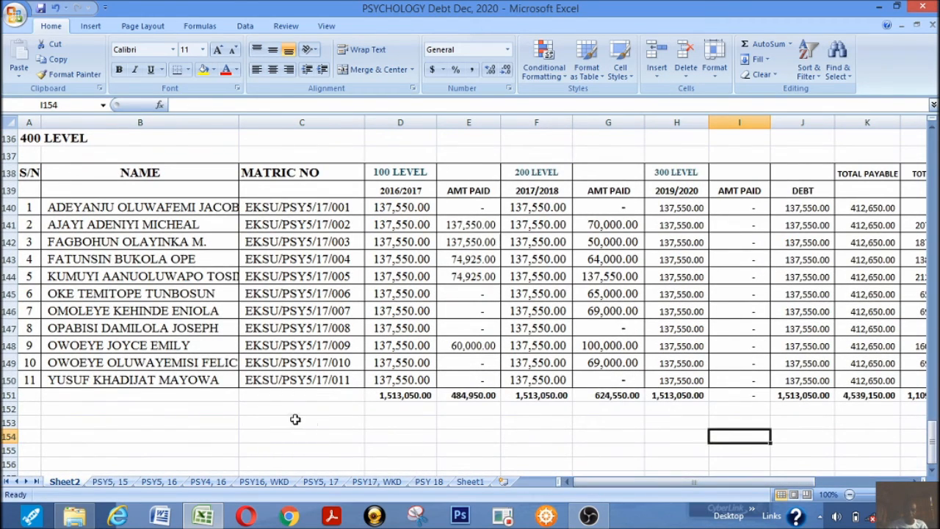
{"action": "scroll", "coordinate": [294, 419], "scroll_direction": "up", "scroll_amount": 2}
{"action": "scroll", "coordinate": [295, 419], "scroll_direction": "down", "scroll_amount": 3}
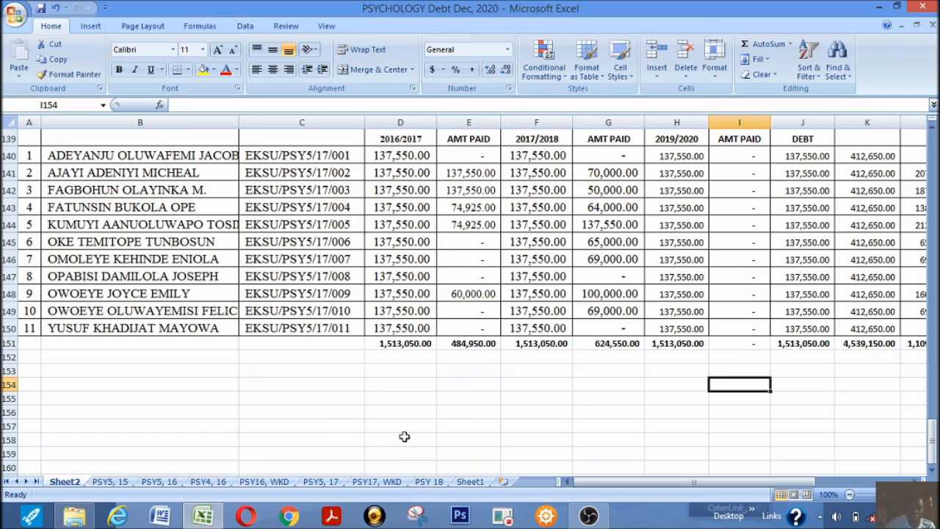
{"action": "scroll", "coordinate": [411, 432], "scroll_direction": "up", "scroll_amount": 3}
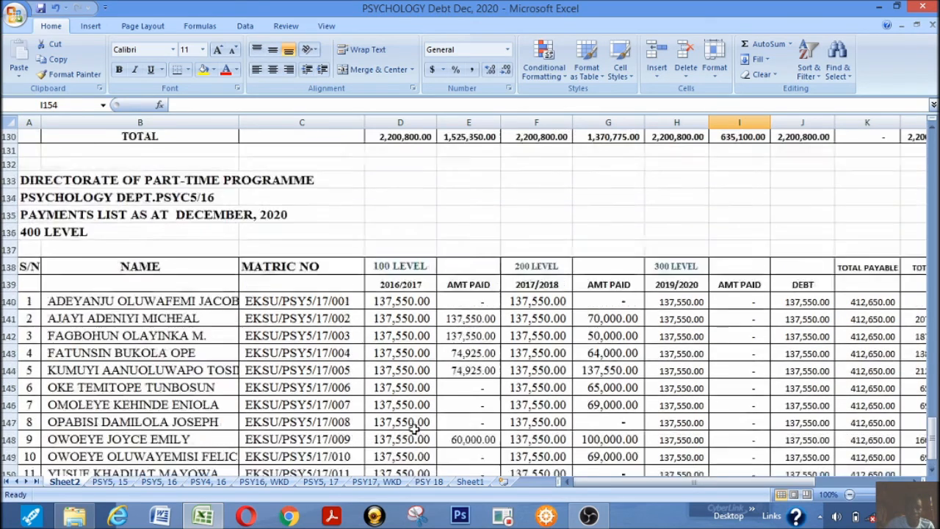
{"action": "scroll", "coordinate": [415, 430], "scroll_direction": "up", "scroll_amount": 1}
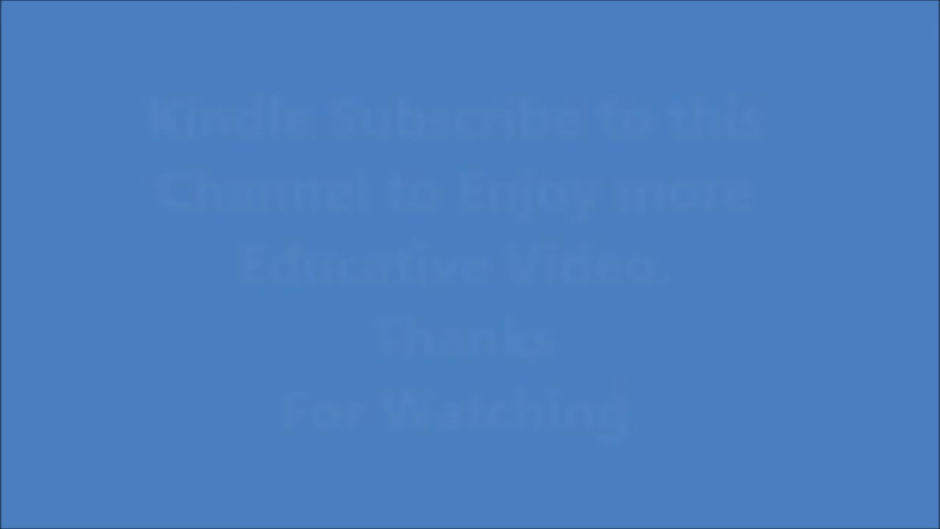